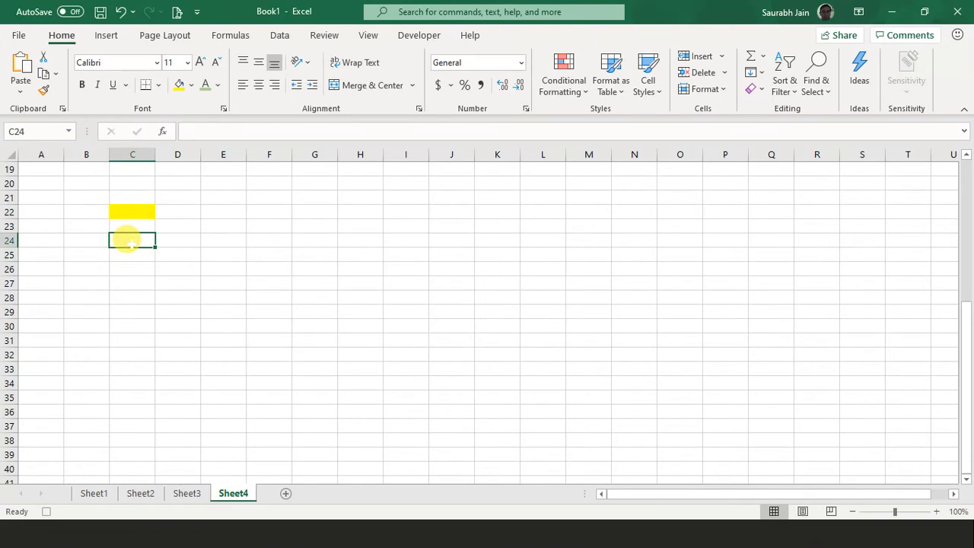
Step: Make cell C24 italic and give it a light green background fill from the theme colors
key("ctrl+i")
key("ctrl+1")
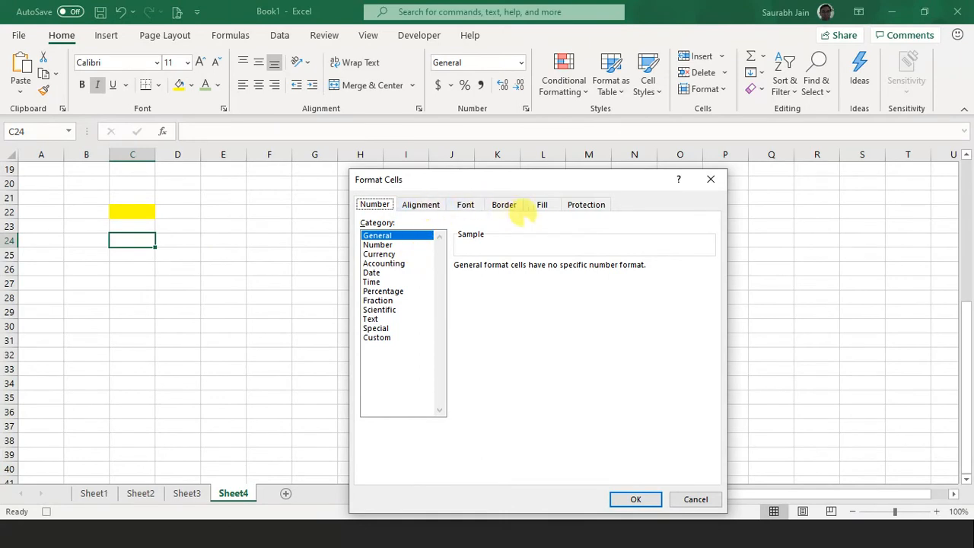
left_click(541, 204)
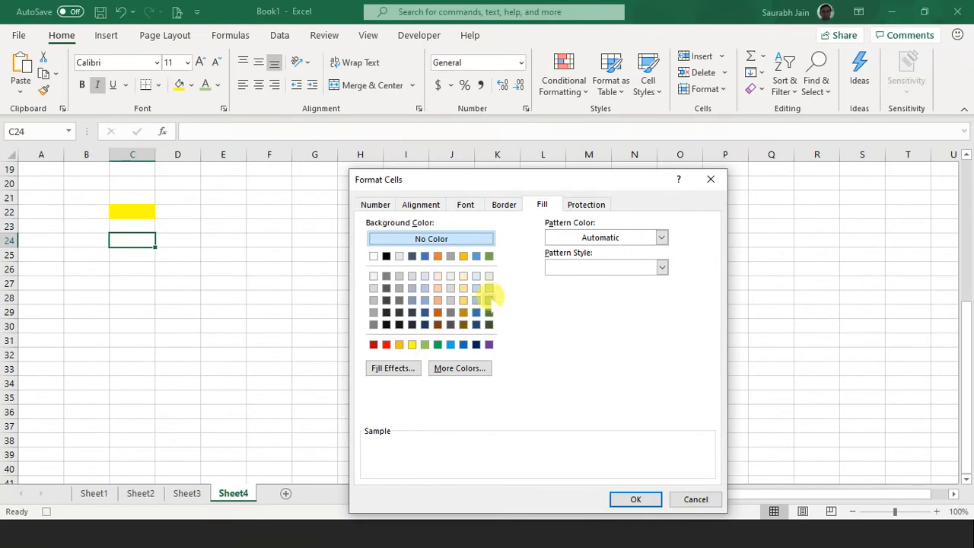
left_click(489, 300)
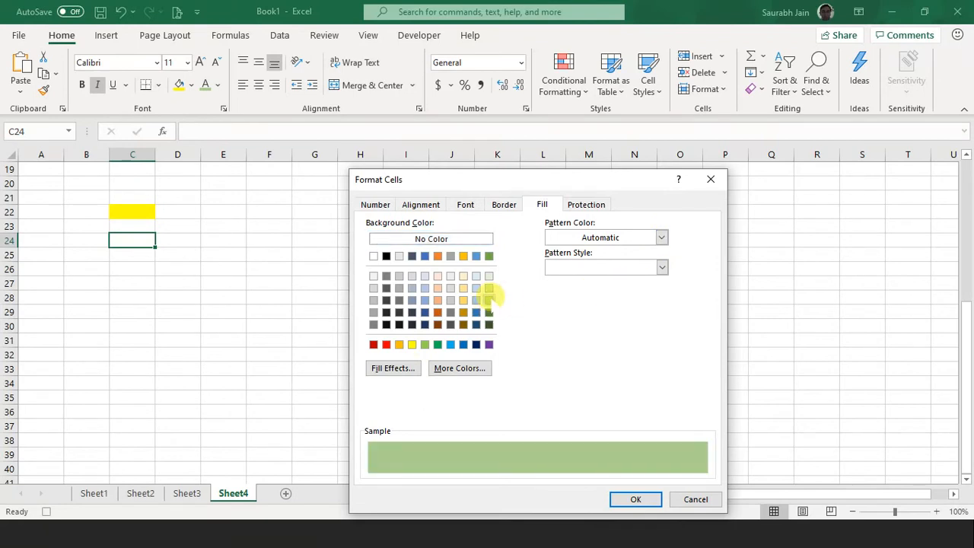
left_click(636, 499)
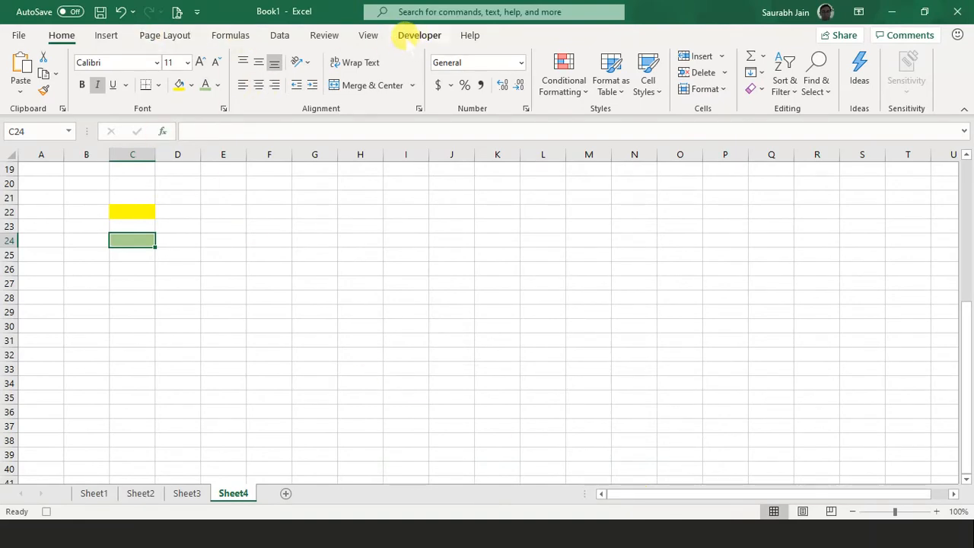
Step: Stop the macro recording and open the recorded code in the Visual Basic editor
left_click(411, 38)
left_click(129, 58)
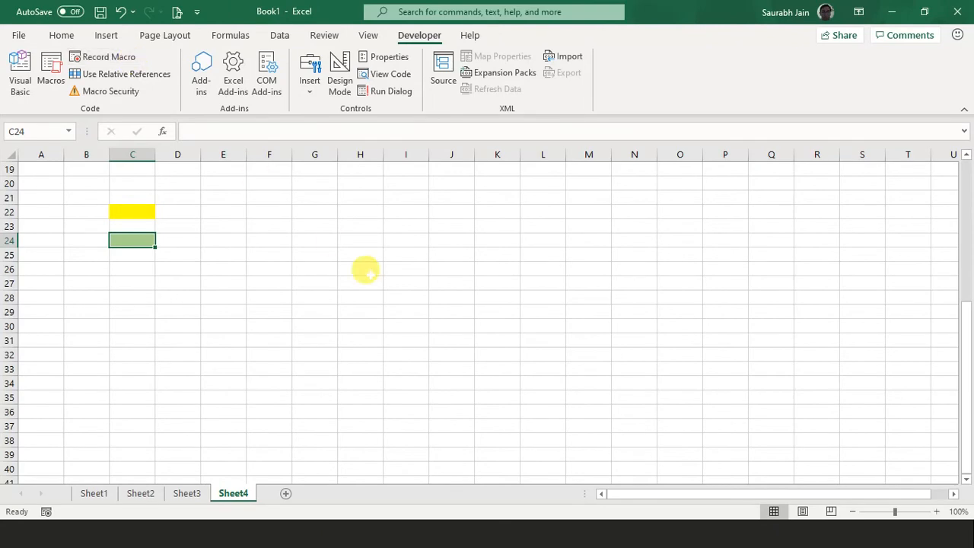
left_click(19, 80)
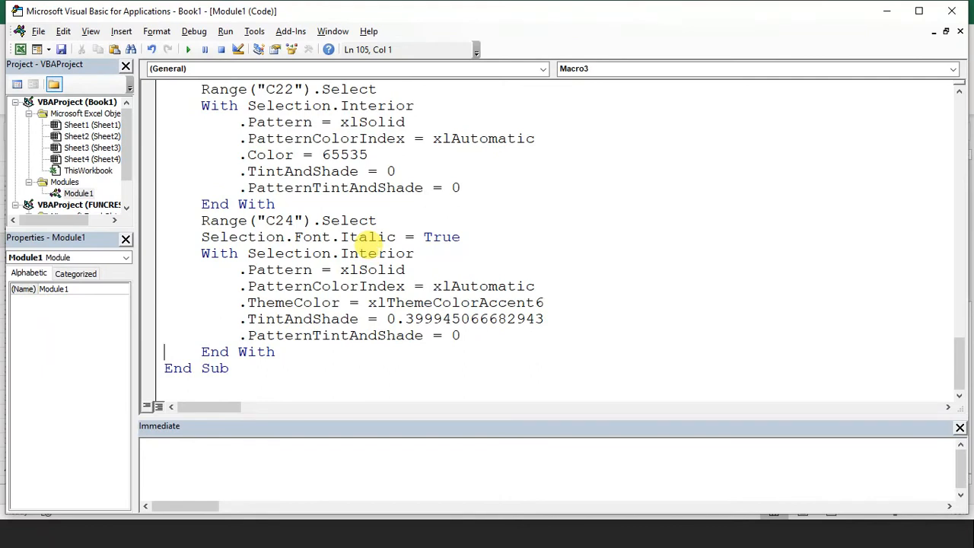
Step: Examine the Macro3 code recorded for cell C22, especially the Interior object and its Color property
left_click(368, 106)
key("Up")
key("Up")
key("Up")
key("Up")
key("Up")
key("Up")
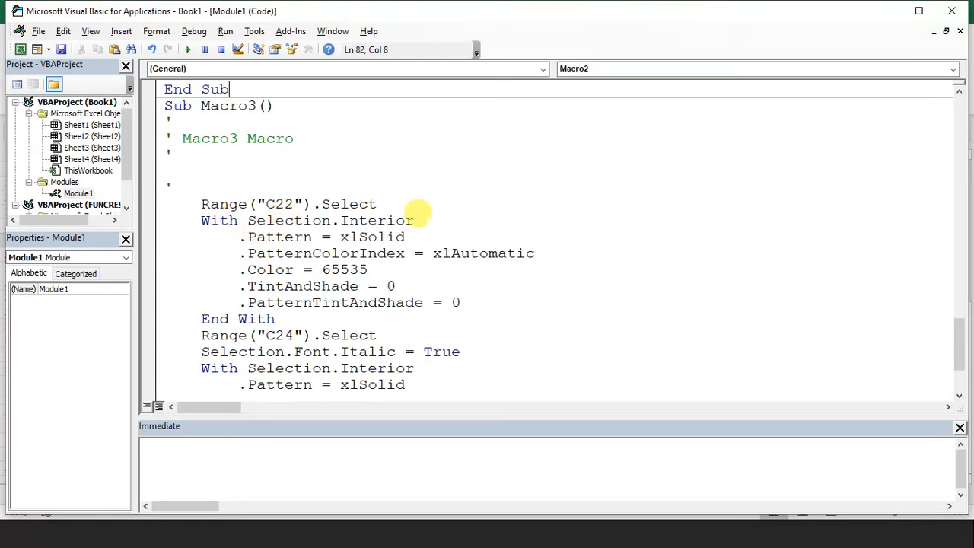
left_click_drag(427, 221, 341, 217)
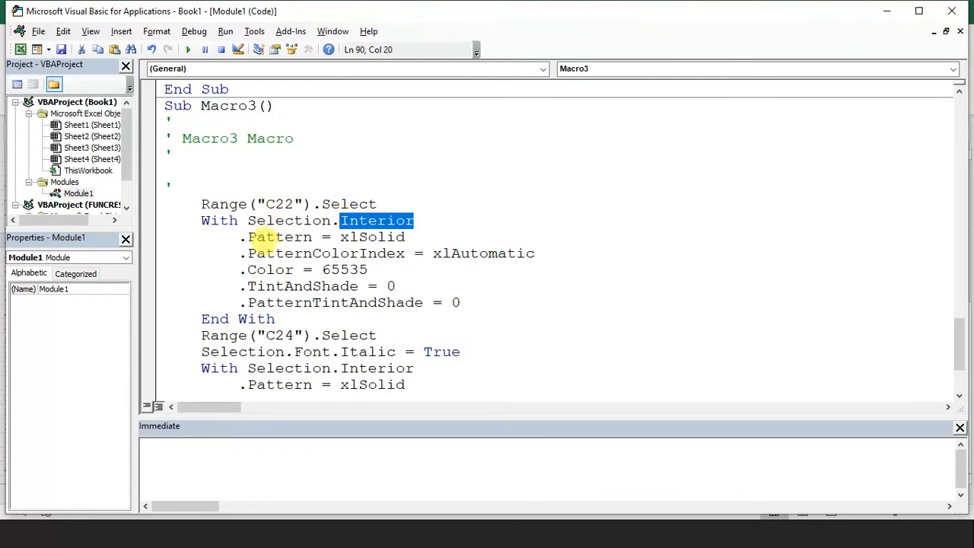
left_click_drag(370, 270, 274, 269)
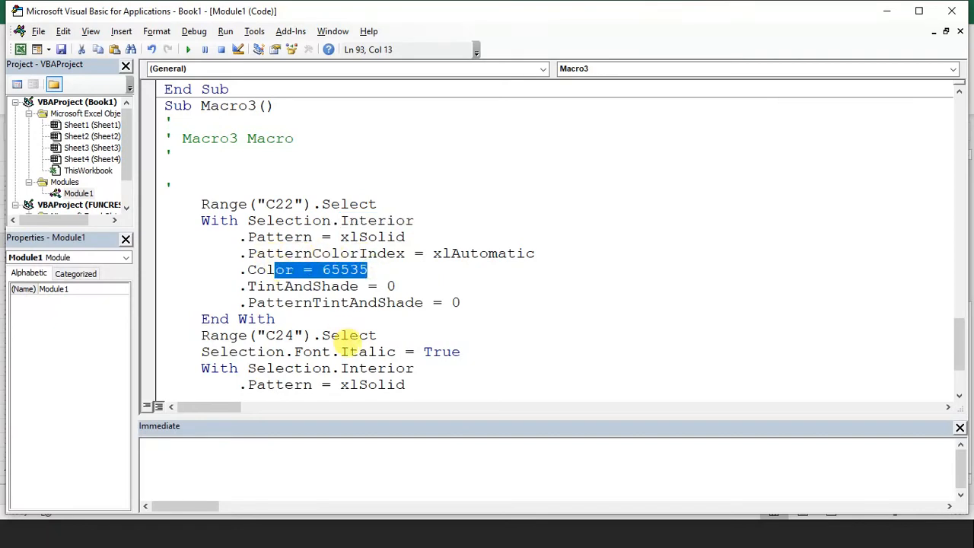
Step: Examine the Macro3 code recorded for cell C24, especially the ThemeColor property and its value
left_click(356, 335)
key("Down")
key("Down")
key("Down")
key("Down")
key("Down")
key("Down")
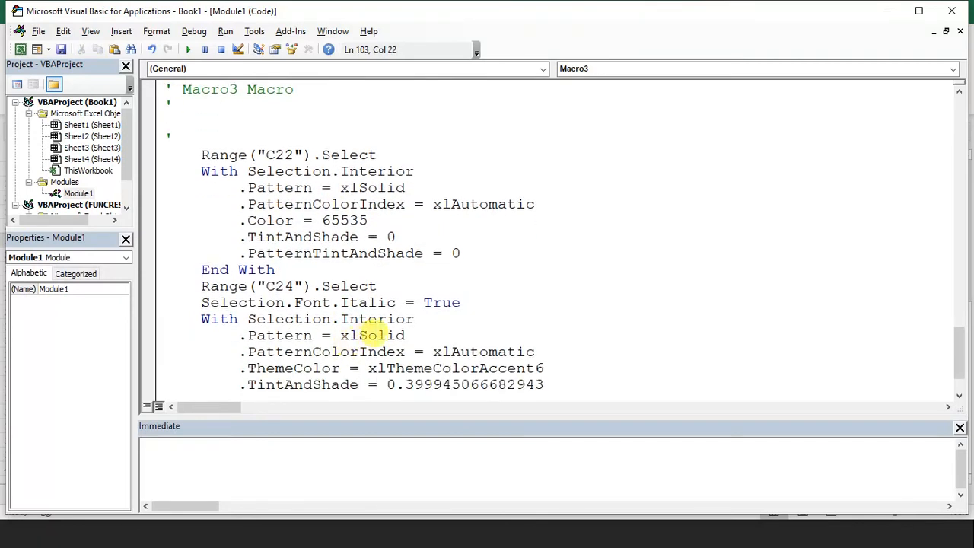
left_click(291, 369)
double_click(384, 368)
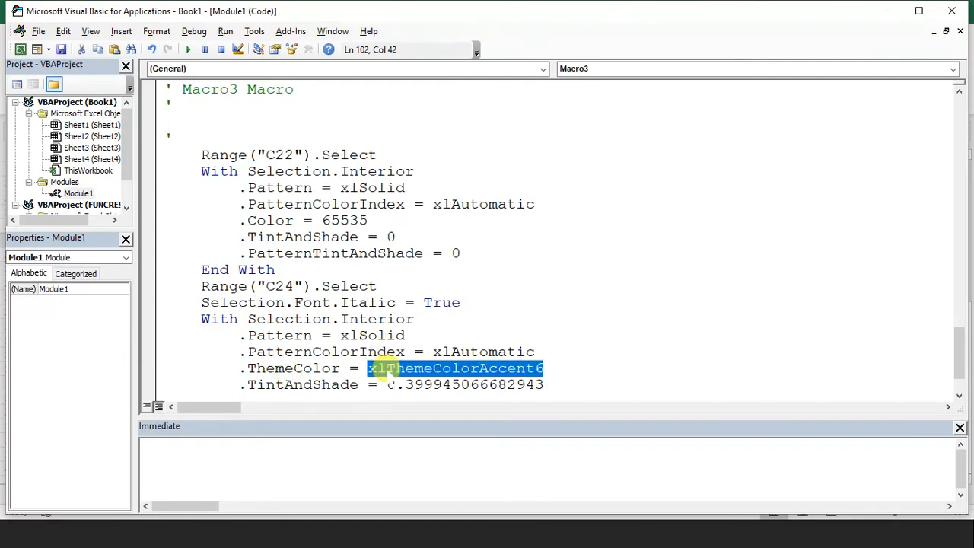
left_click(388, 368)
Step: Create a new Sub procedure named fill_color below Macro3 at the end of Module1
key("ctrl+End")
left_click(355, 367)
key("Return")
key("Return")
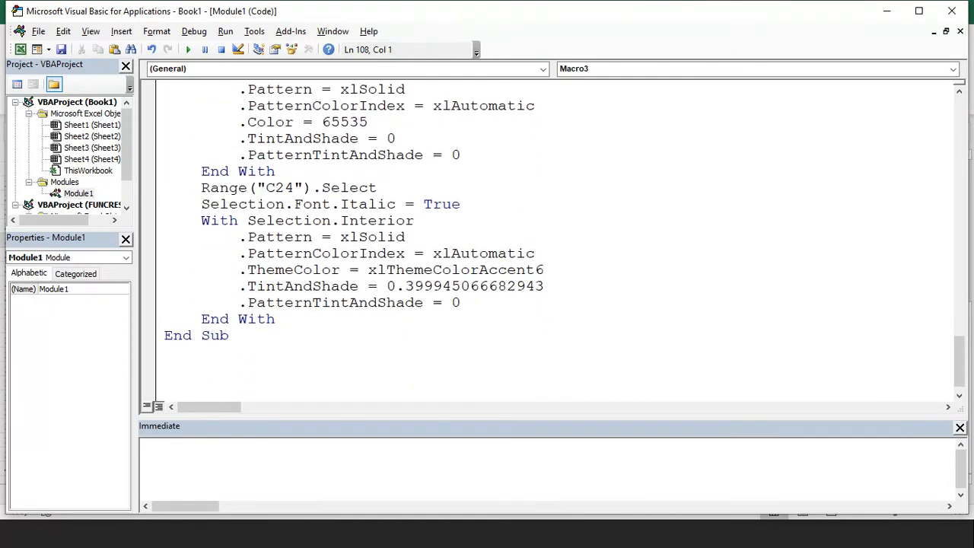
type("sub")
type("fill_color")
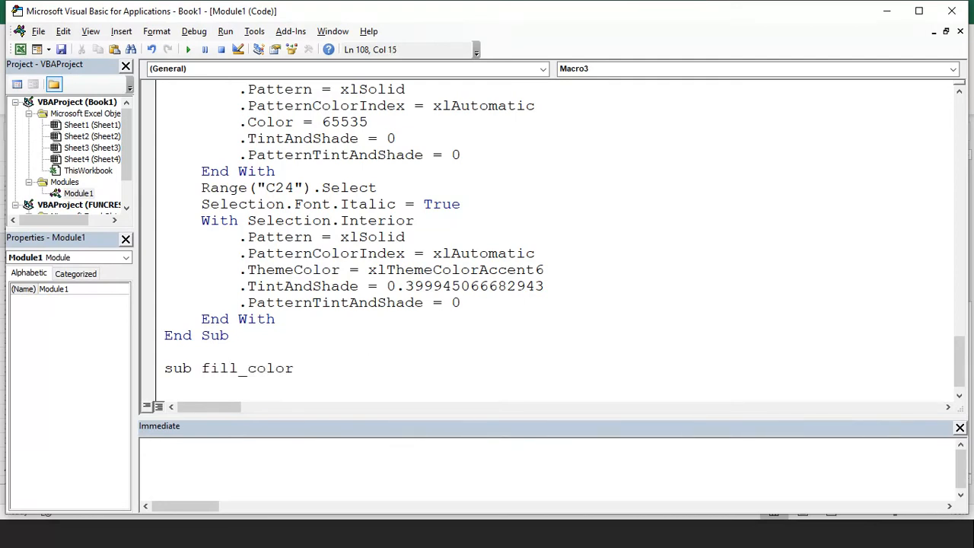
key("Return")
key("Return")
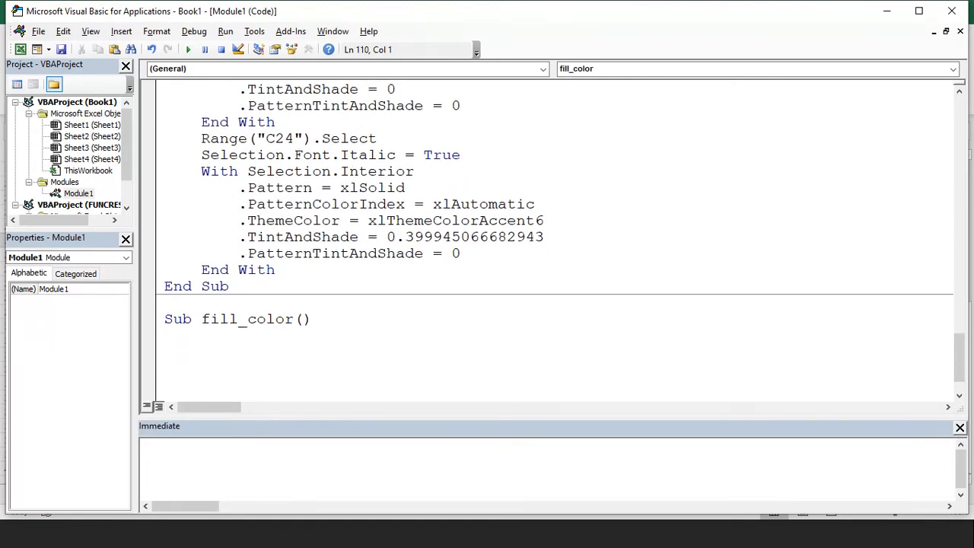
Step: Begin the statement Range("H1").Interior.Color = inside the fill_color procedure
type("Range(\"H1")
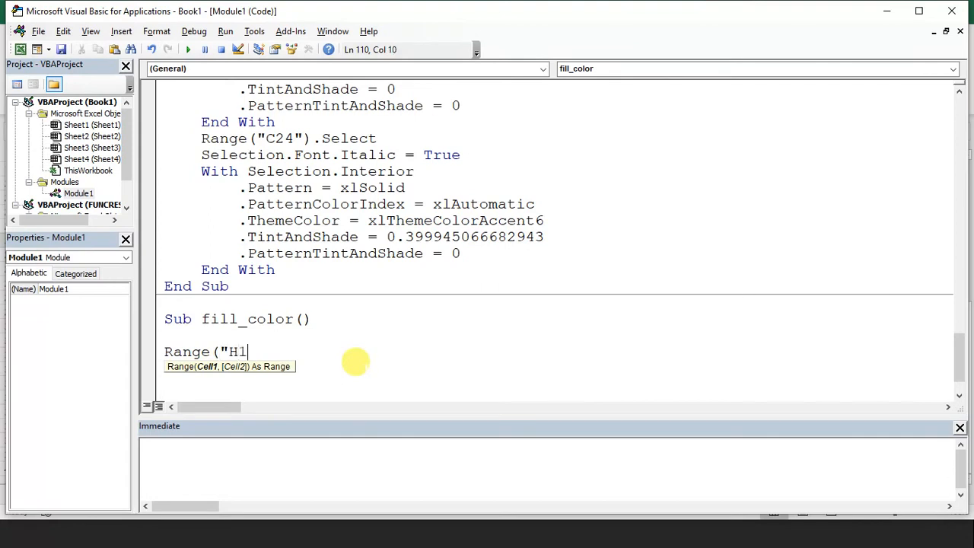
type("\").")
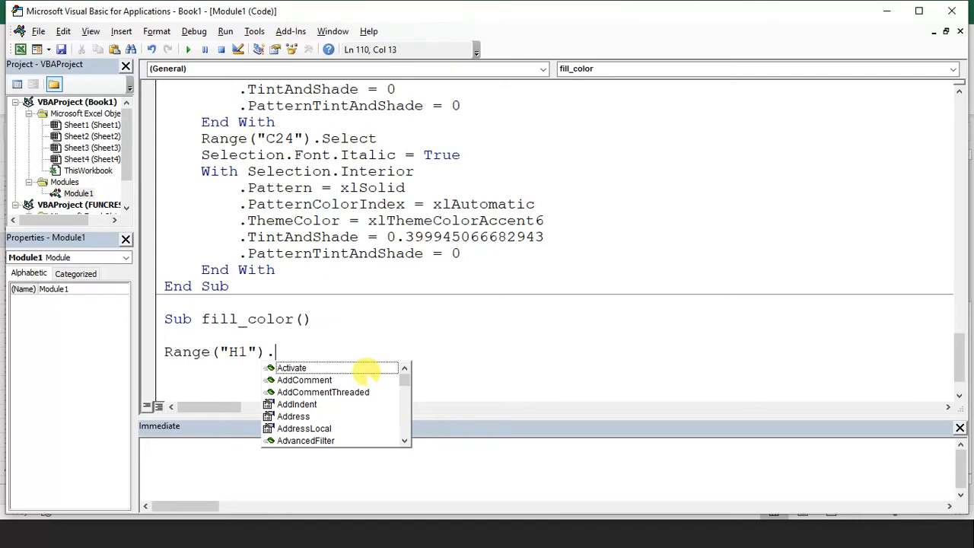
type("i")
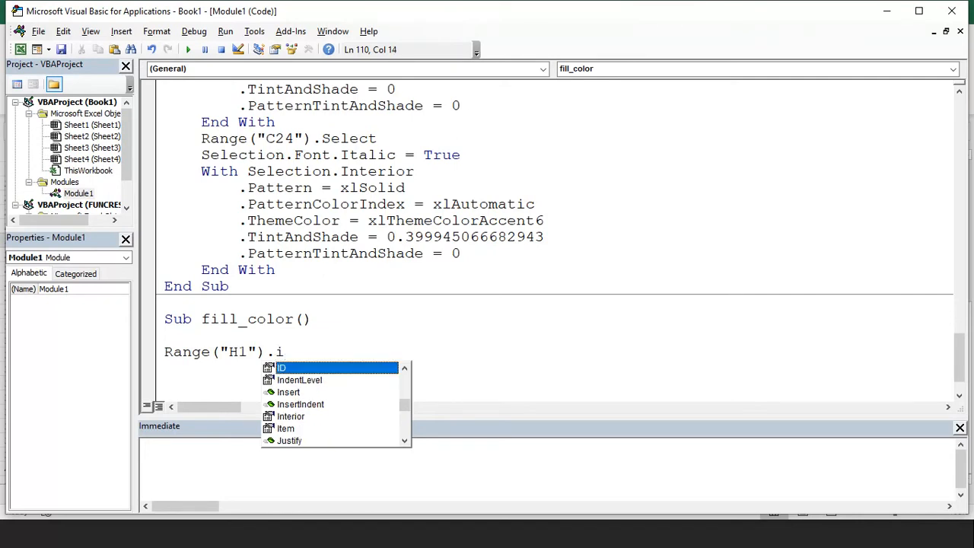
type("nt")
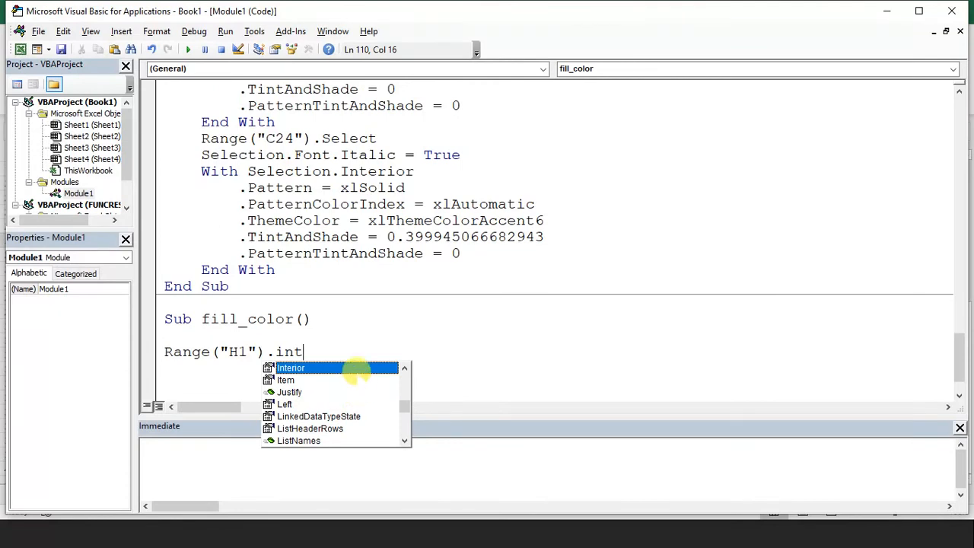
key("Tab")
type(".")
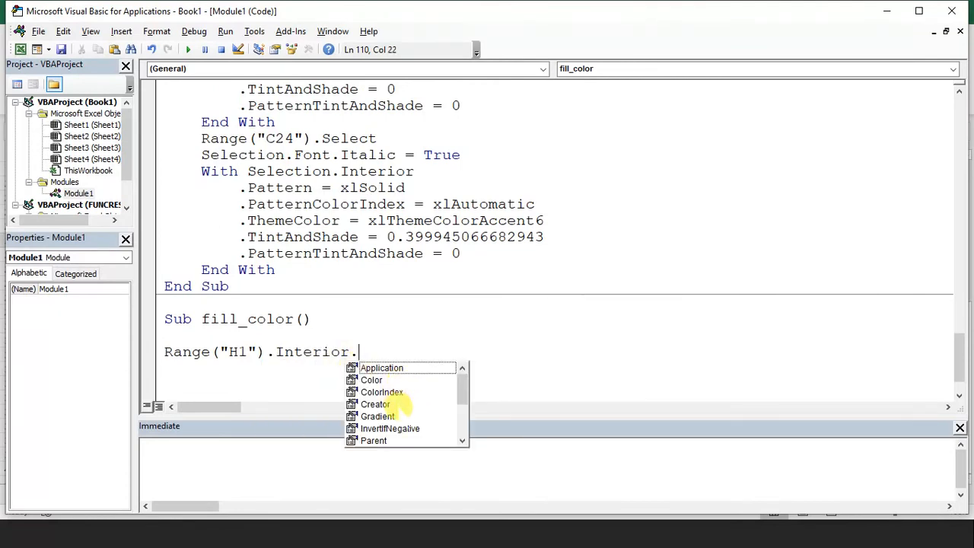
double_click(376, 380)
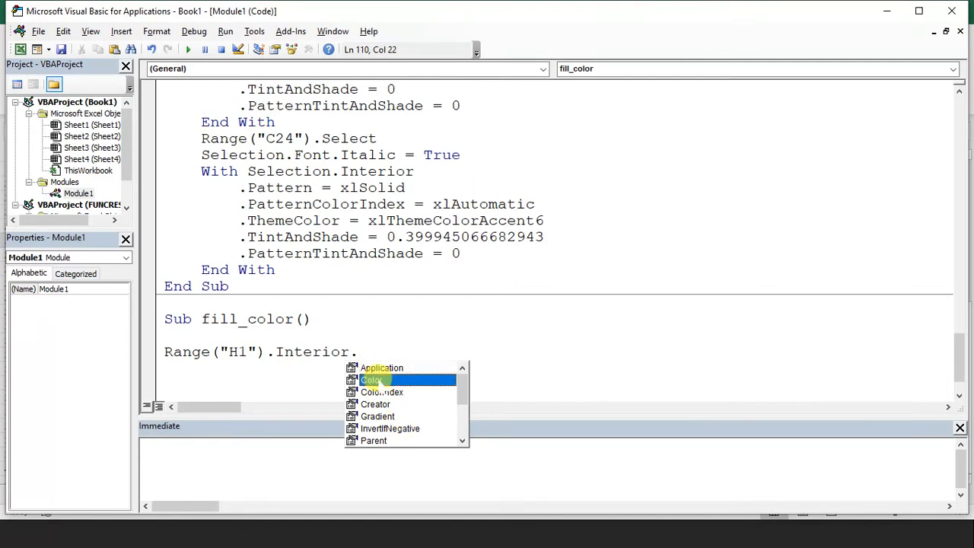
type("=")
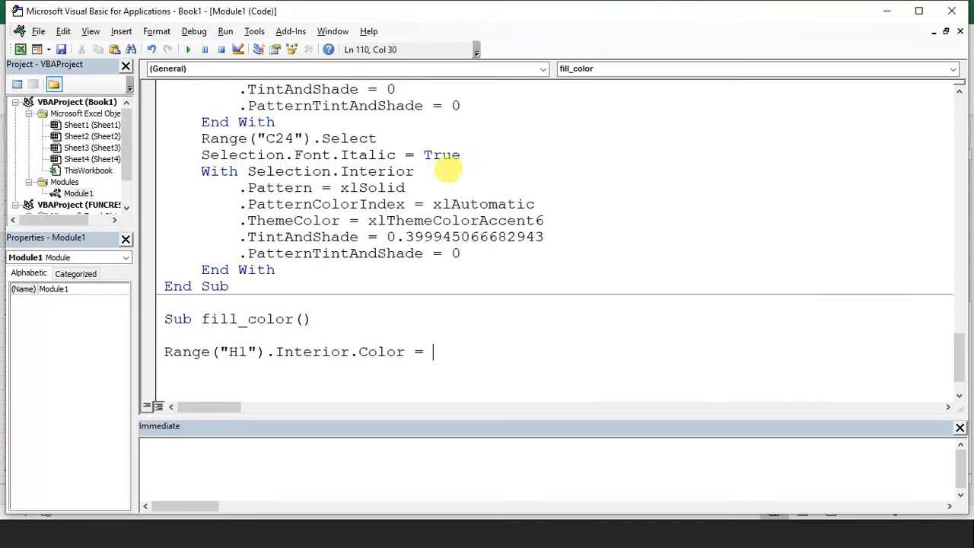
Step: Copy the color value 65535 from the C22 code in Macro3 and complete the H1 Interior.Color statement with it
scroll(445, 156, "up", 2)
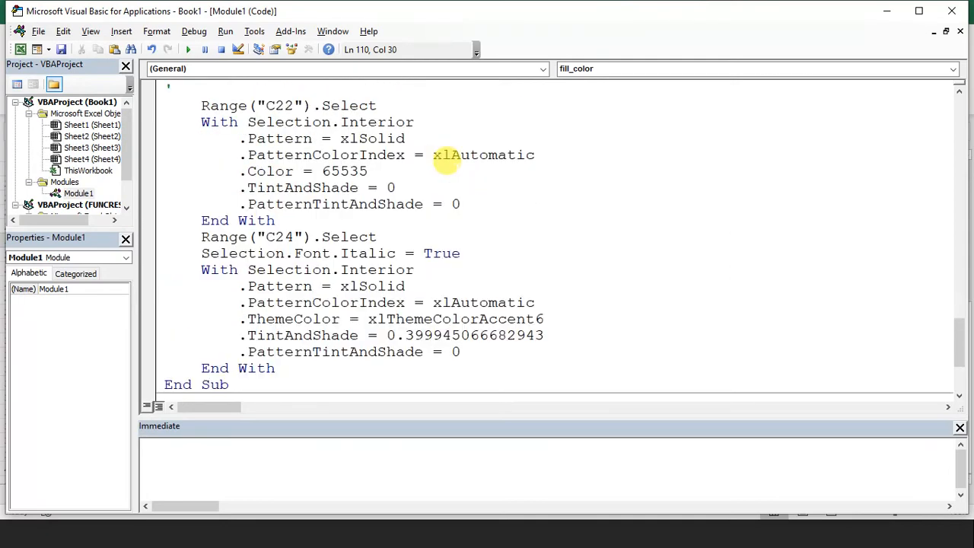
left_click(361, 155)
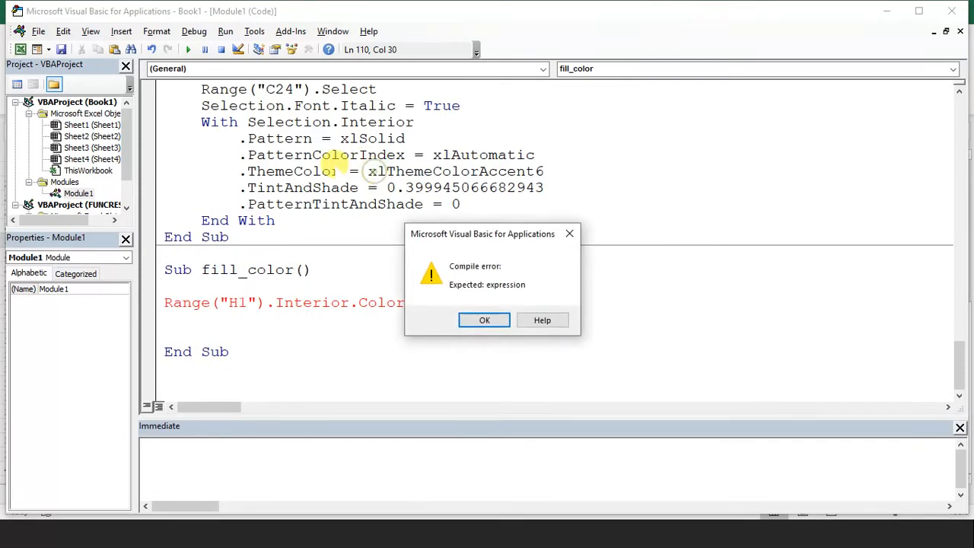
left_click(490, 322)
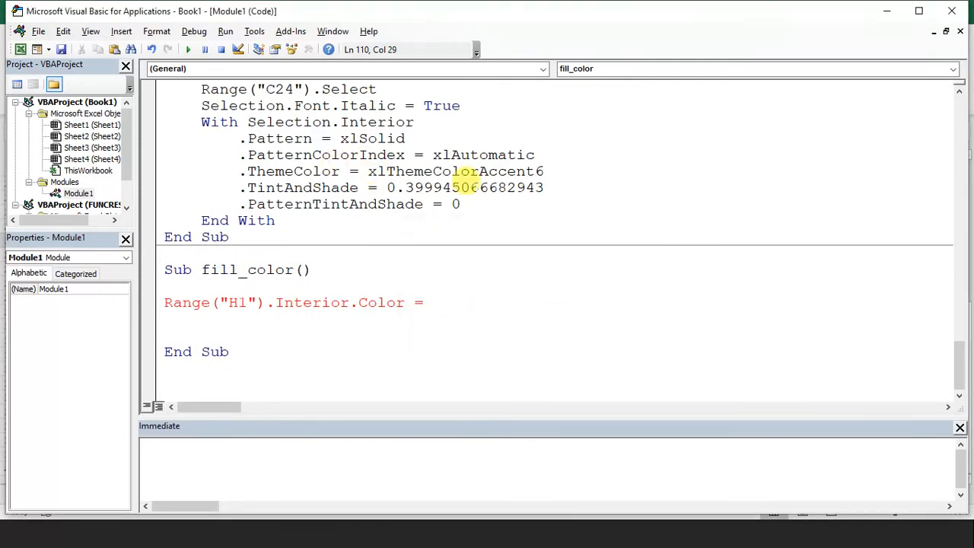
scroll(461, 185, "up", 1)
scroll(420, 180, "up", 1)
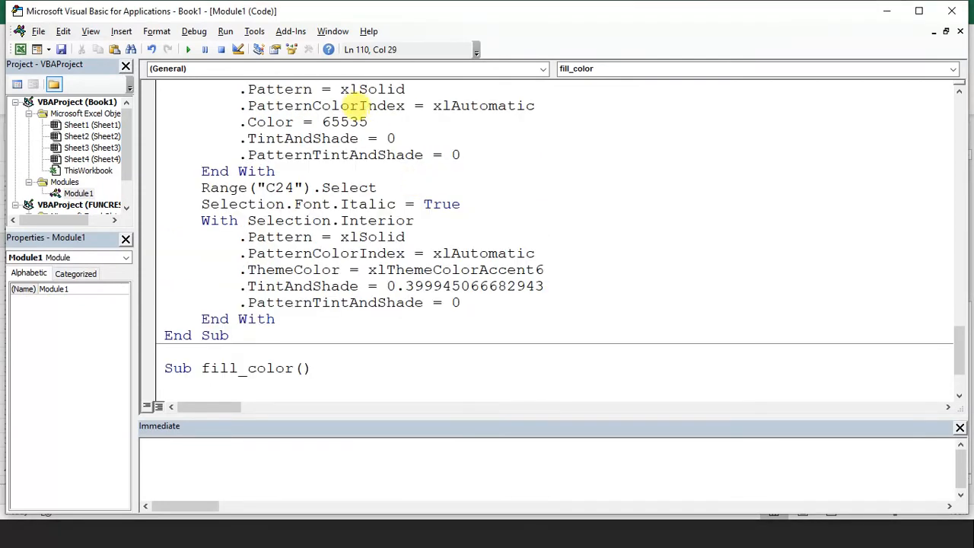
left_click_drag(368, 123, 323, 123)
key("ctrl+c")
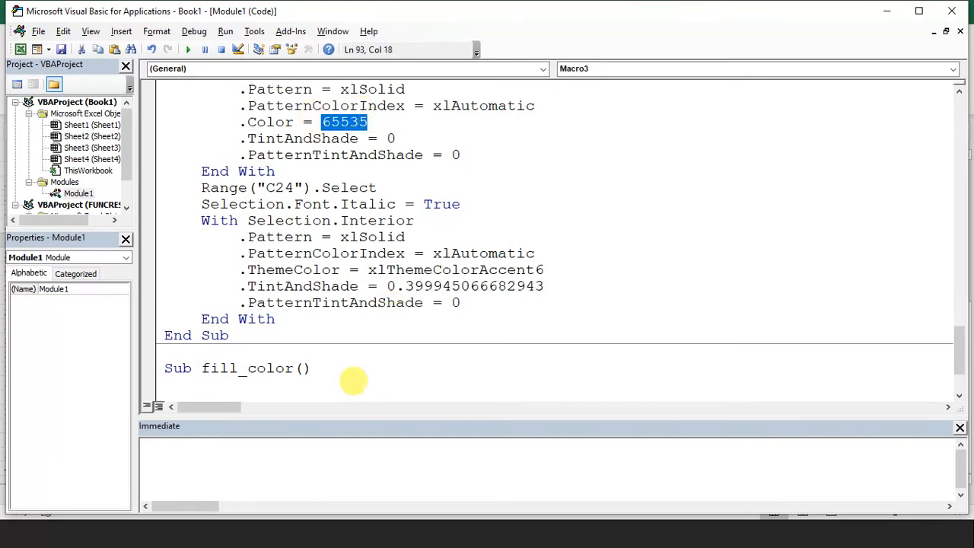
scroll(354, 380, "down", 2)
left_click(446, 300)
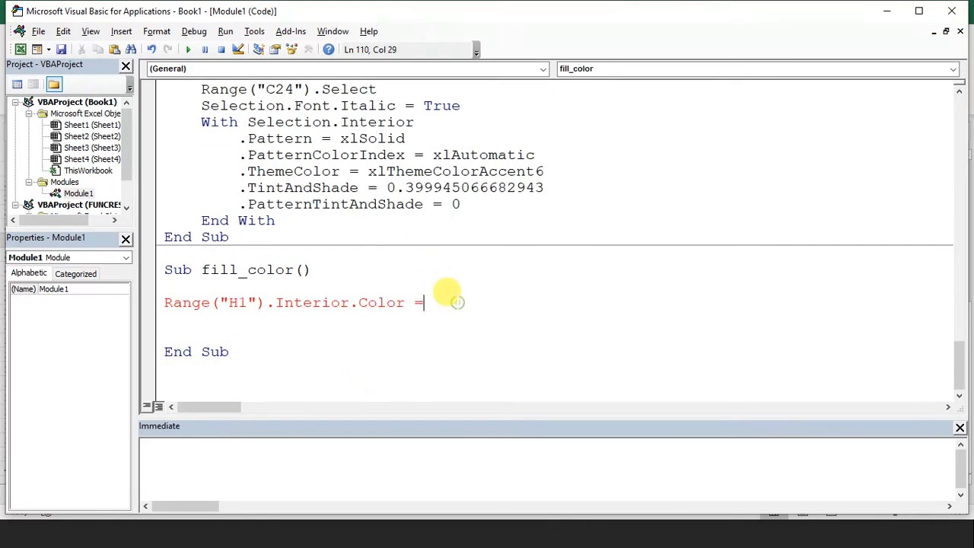
key("ctrl+v")
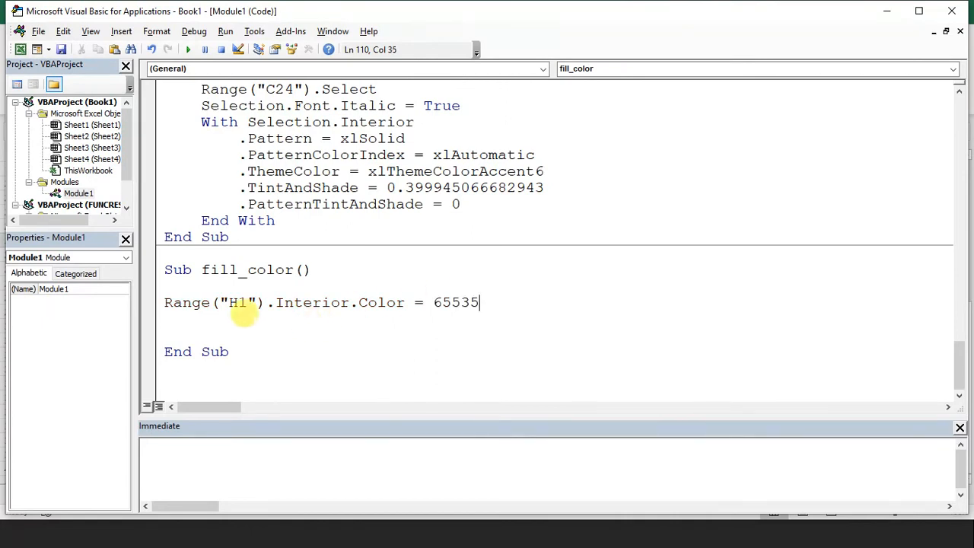
left_click(358, 286)
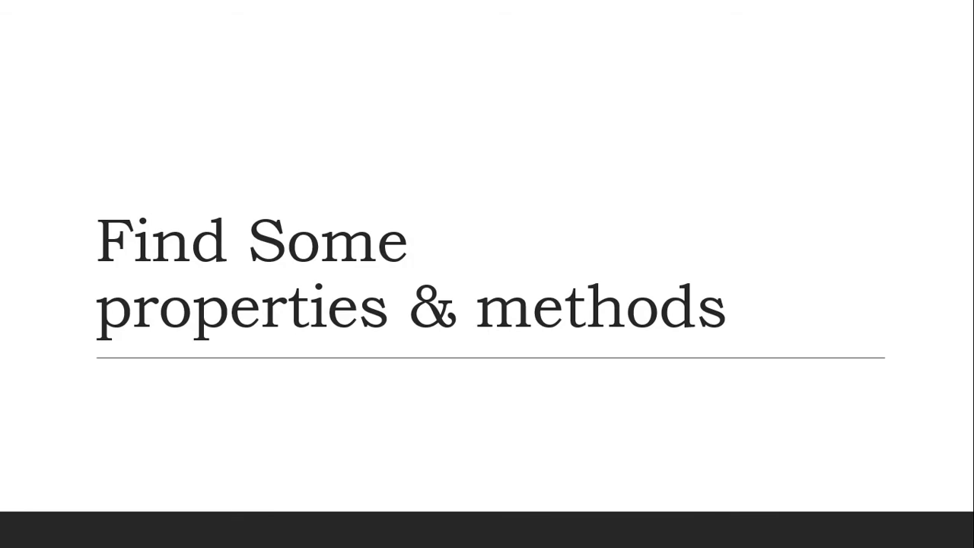
Step: Switch to the Book1 workbook in Excel and run the fill_color macro on Sheet4
key("super+d")
key("super+s")
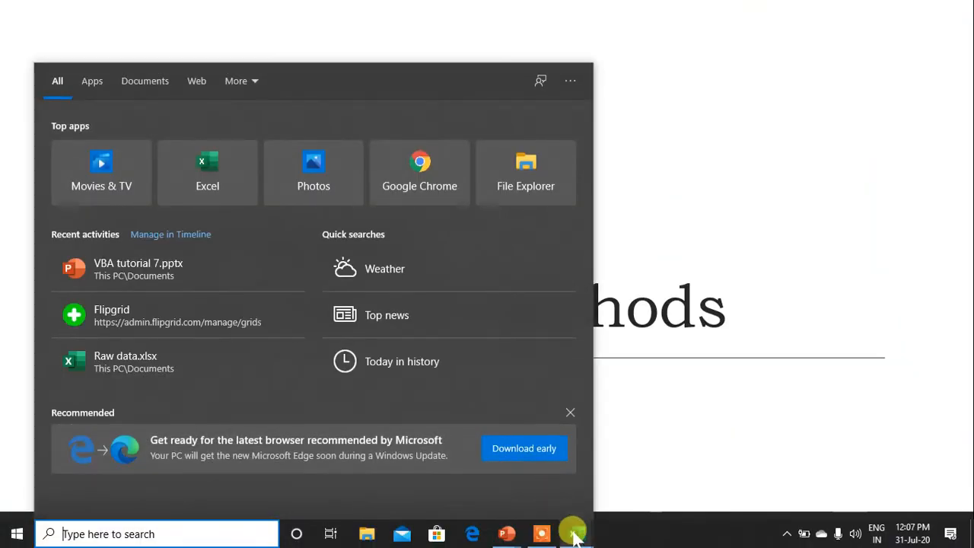
left_click(576, 535)
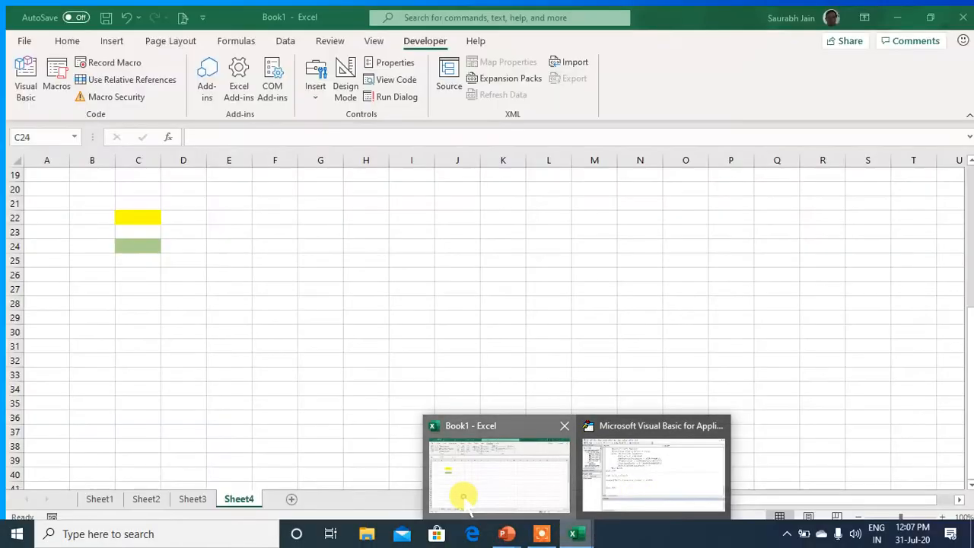
left_click(465, 501)
left_click(358, 167)
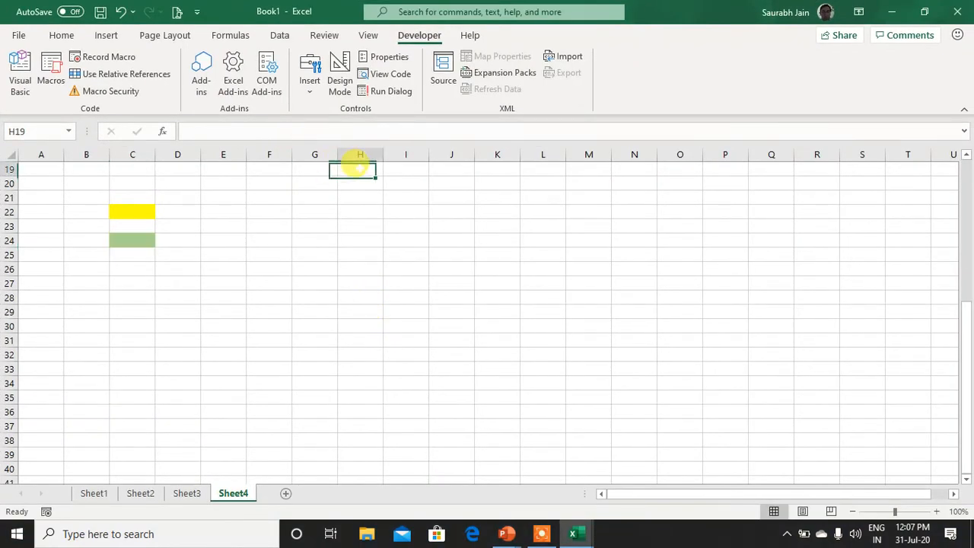
scroll(350, 217, "up", 6)
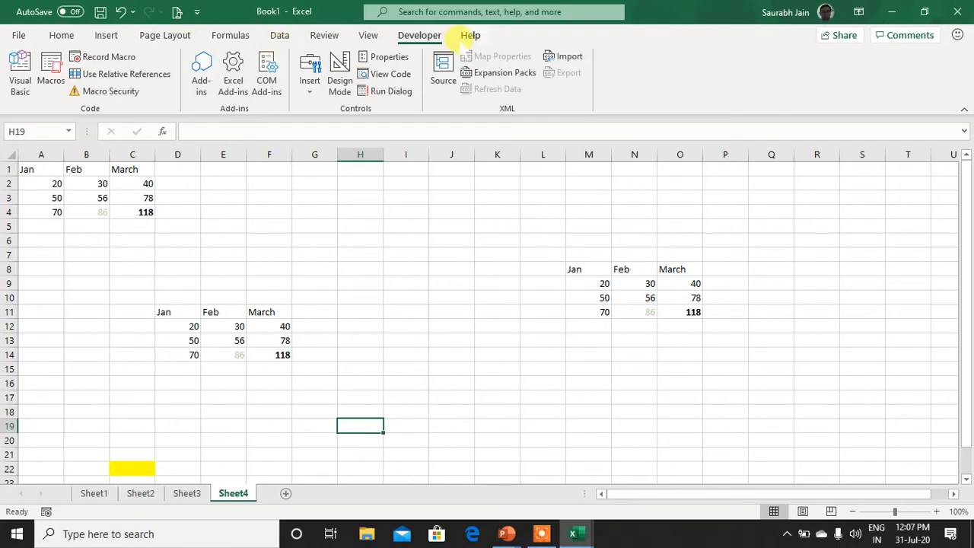
left_click(50, 68)
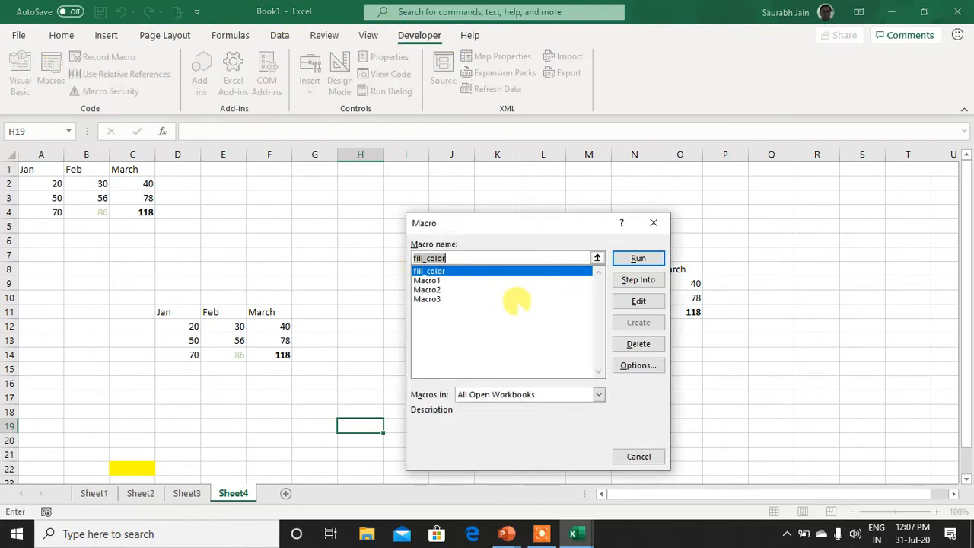
left_click(638, 258)
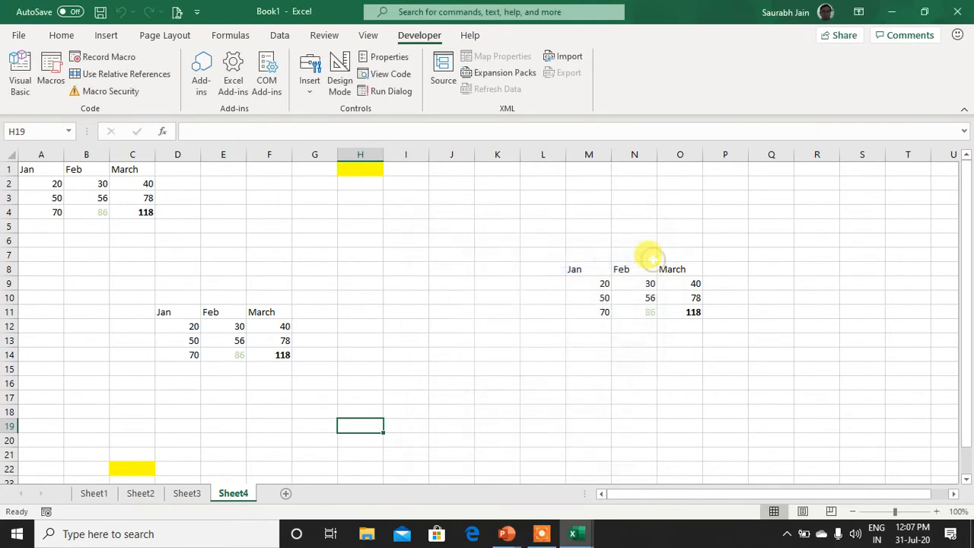
Step: Switch to the Visual Basic editor and replace Range("H1") with ActiveCell in the fill_color macro's Interior.Color statement
left_click(366, 167)
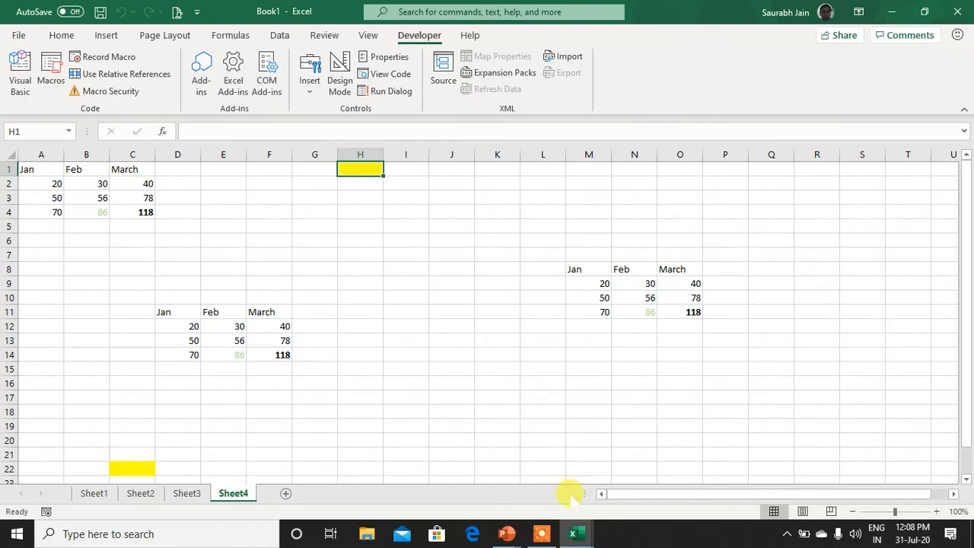
left_click(577, 534)
left_click(664, 485)
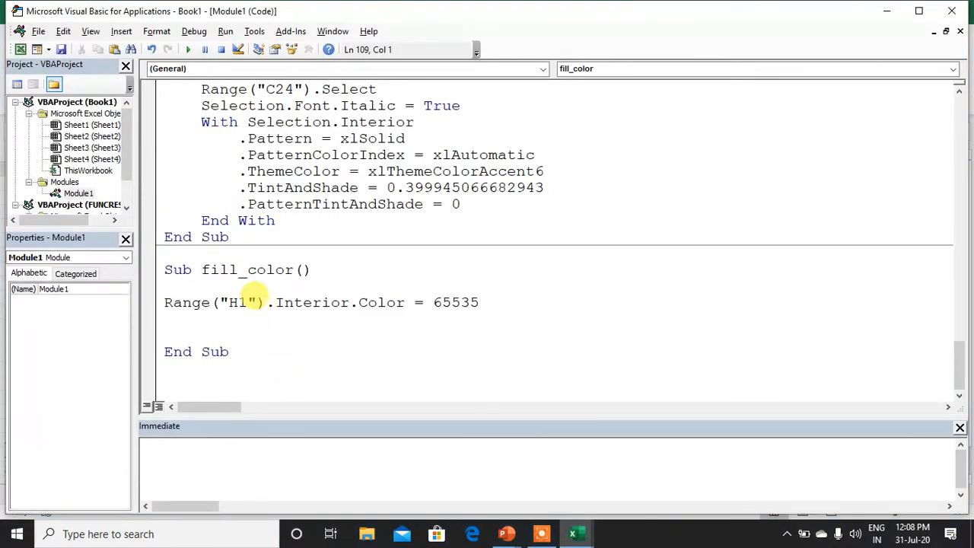
left_click_drag(264, 301, 162, 293)
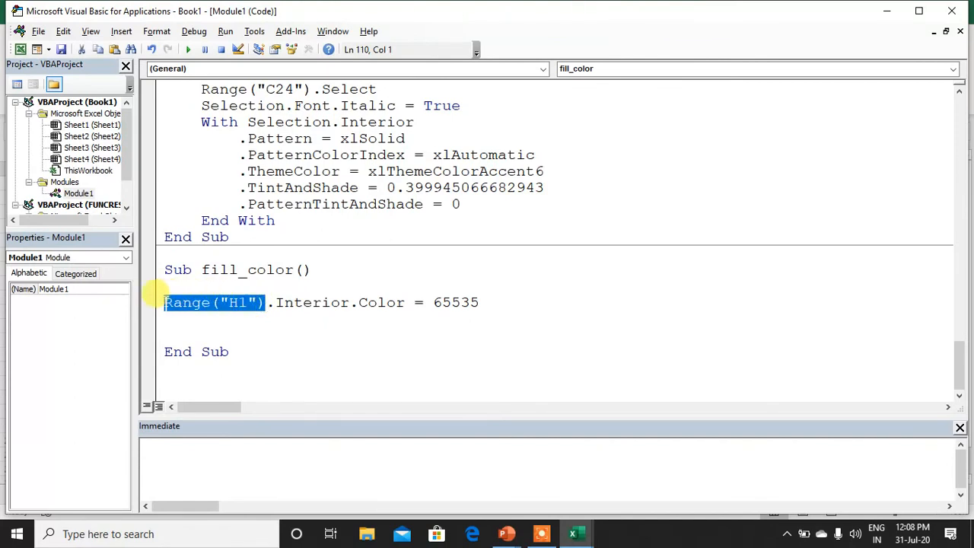
type("Av")
key("BackSpace")
type("ctic")
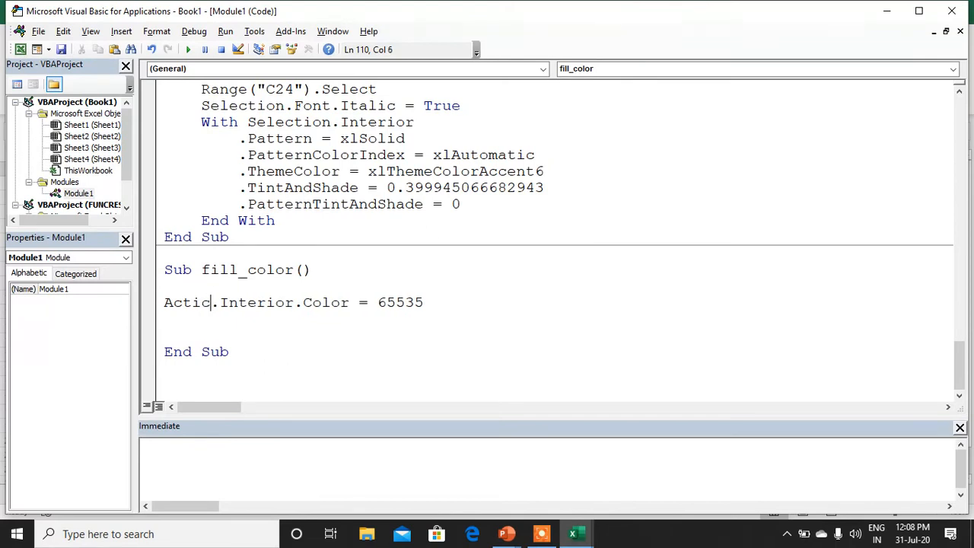
key("BackSpace")
type("vecell")
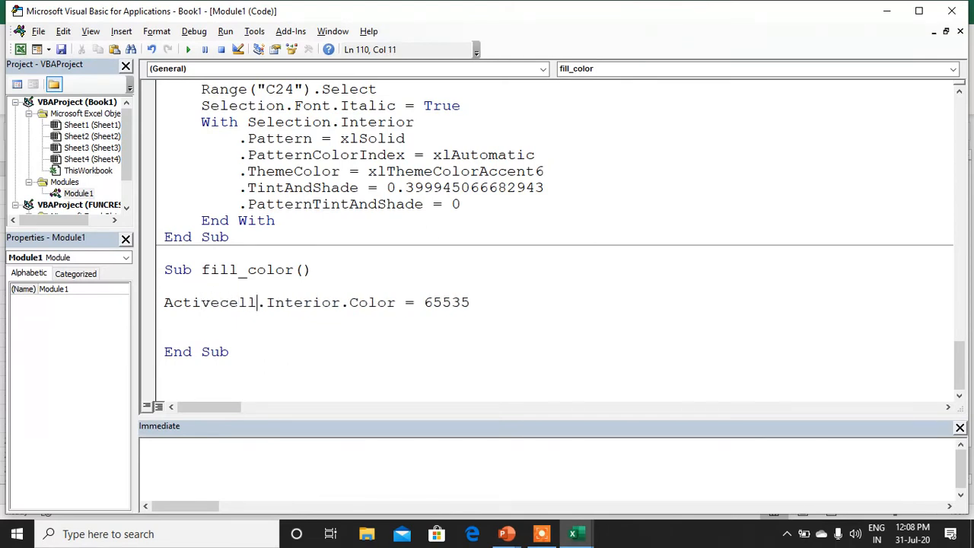
left_click(522, 301)
key("Return")
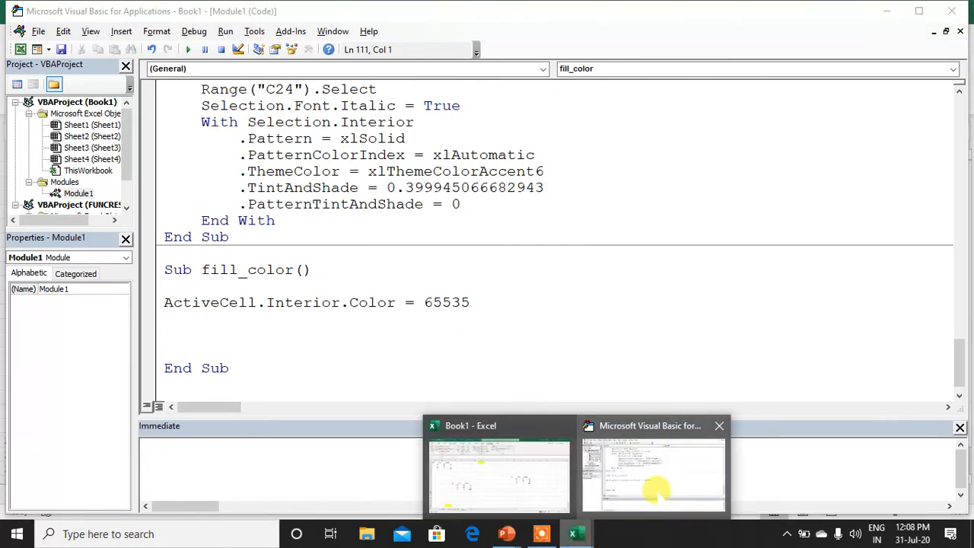
Step: Switch back to the Book1 workbook in Excel and run the fill_color macro on cell K4 of Sheet4
left_click(577, 535)
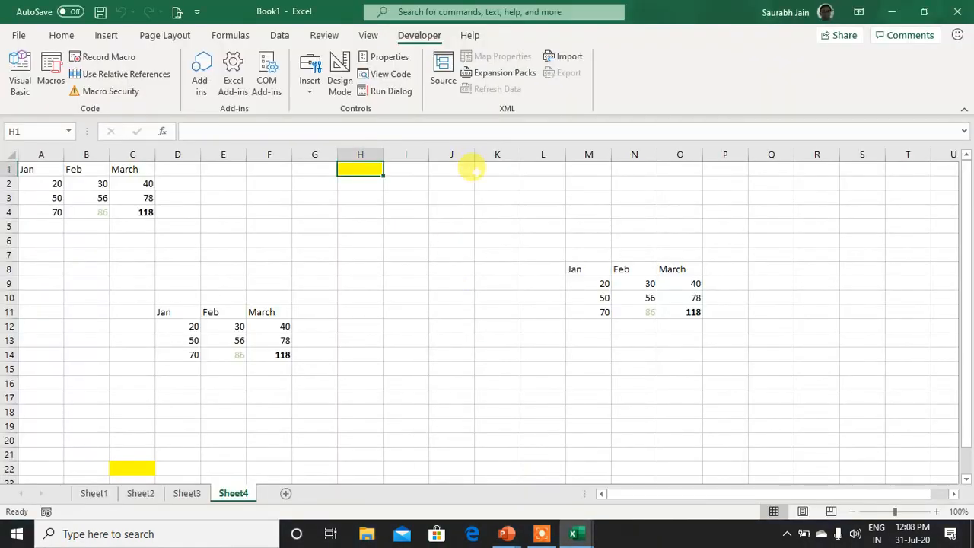
left_click(495, 212)
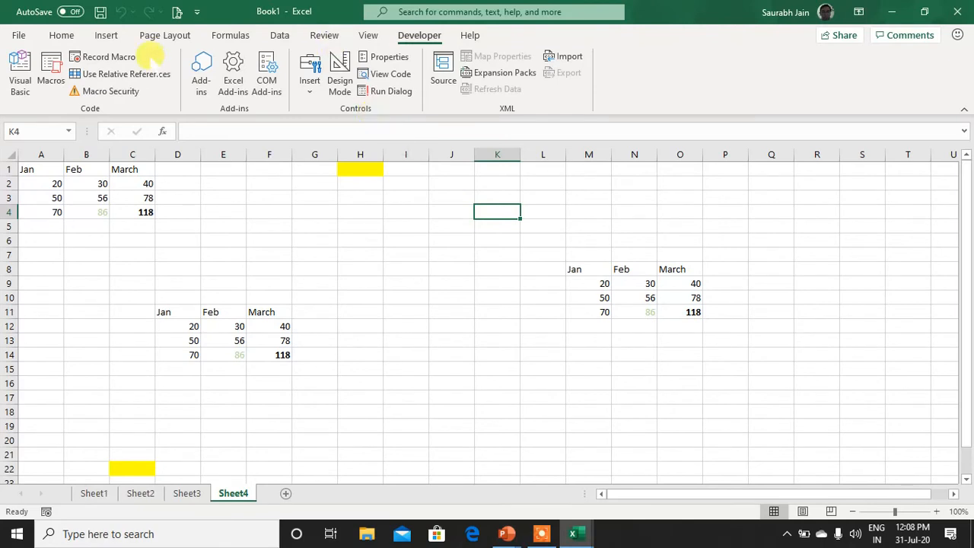
left_click(49, 84)
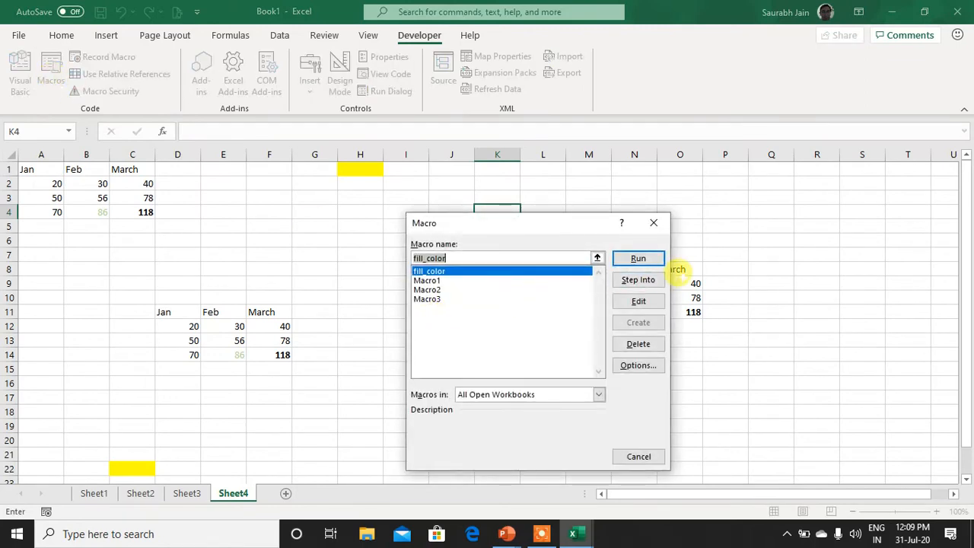
left_click_drag(579, 225, 542, 280)
left_click(614, 315)
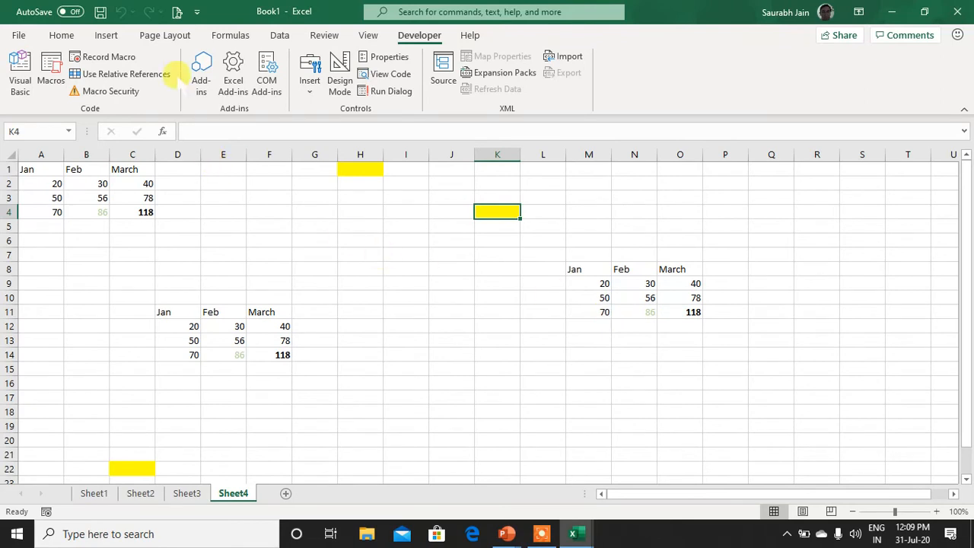
Step: Examine the page orientation options available for Sheet4 without choosing one
left_click(161, 34)
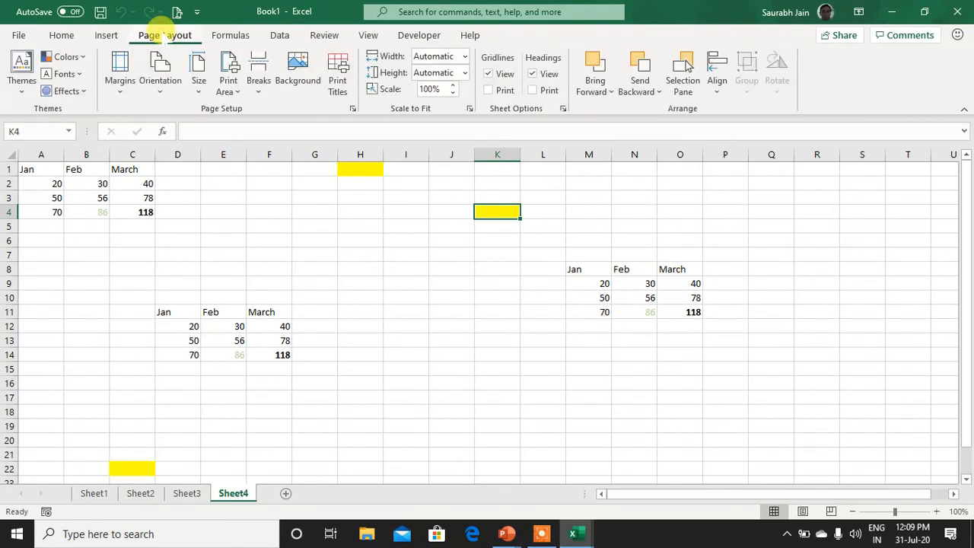
left_click(159, 83)
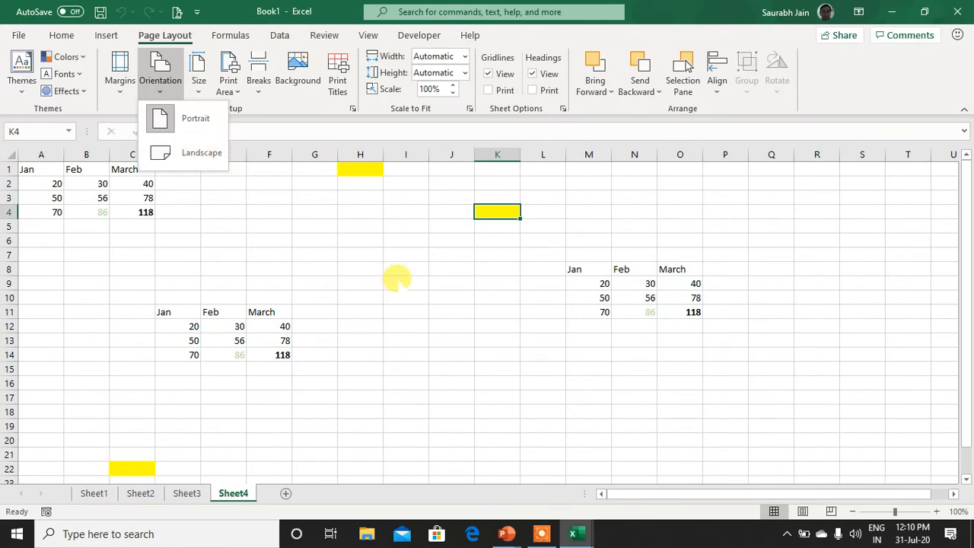
left_click(554, 383)
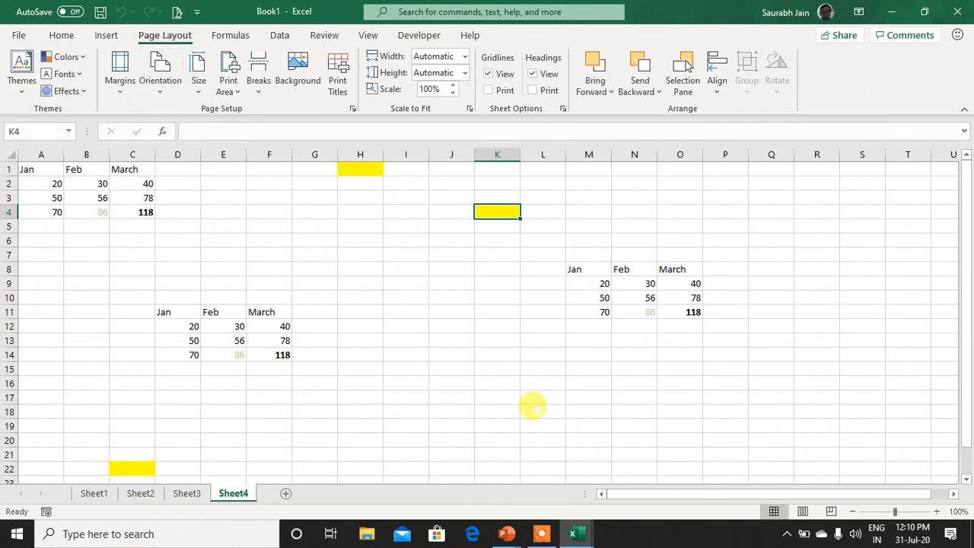
Step: Switch to the Visual Basic editor and close it to return to the workbook
mouse_move(580, 533)
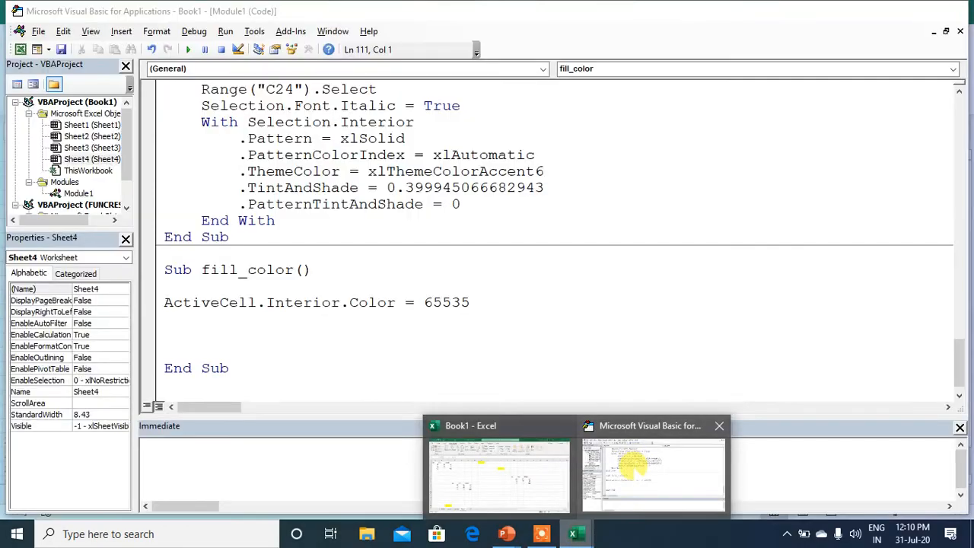
left_click(632, 466)
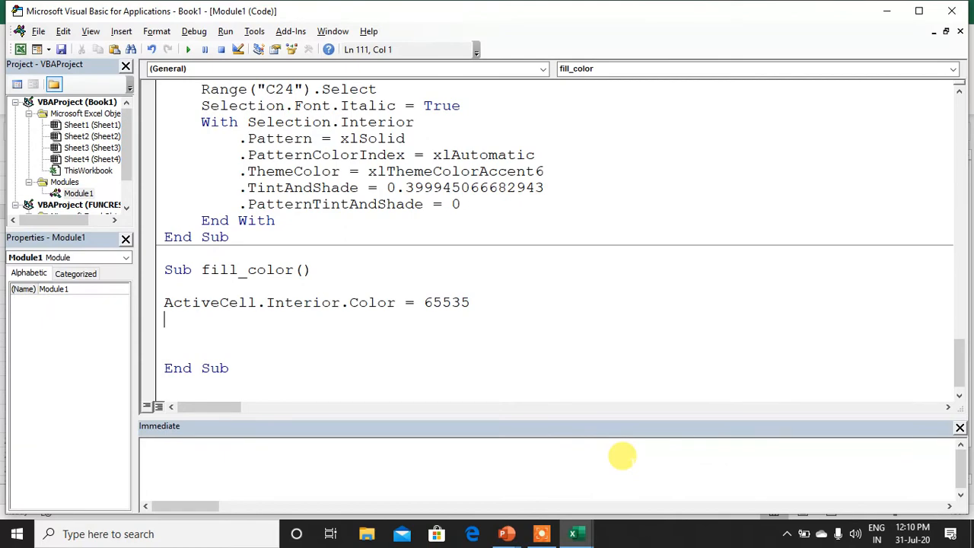
left_click(956, 10)
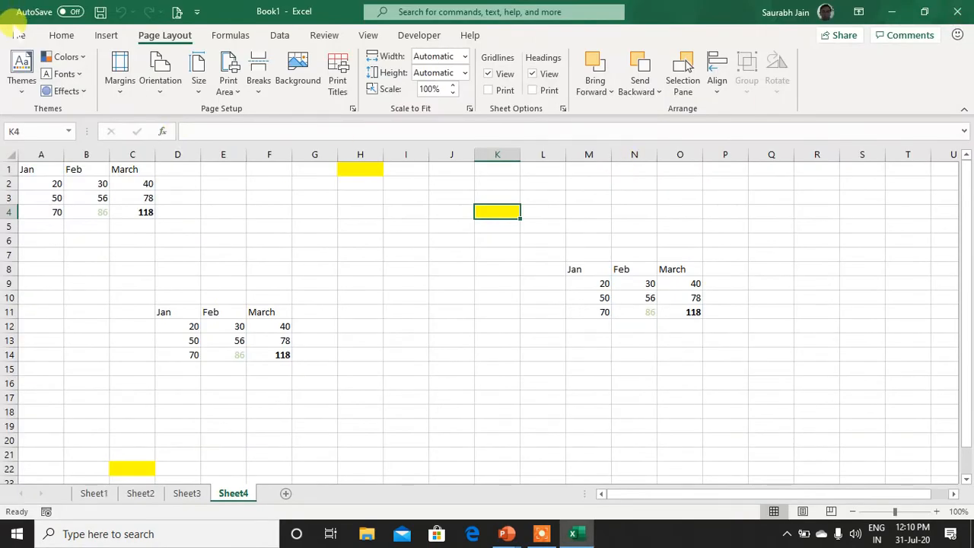
Step: Examine the file types offered for saving the workbook on this PC, including Excel Macro-Enabled Workbook (*.xlsm), and leave without saving
left_click(17, 34)
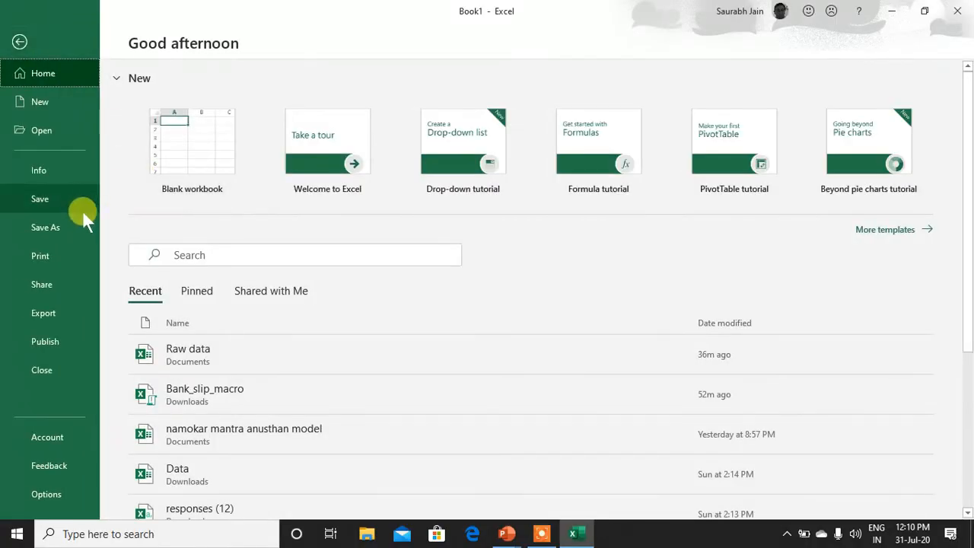
left_click(72, 229)
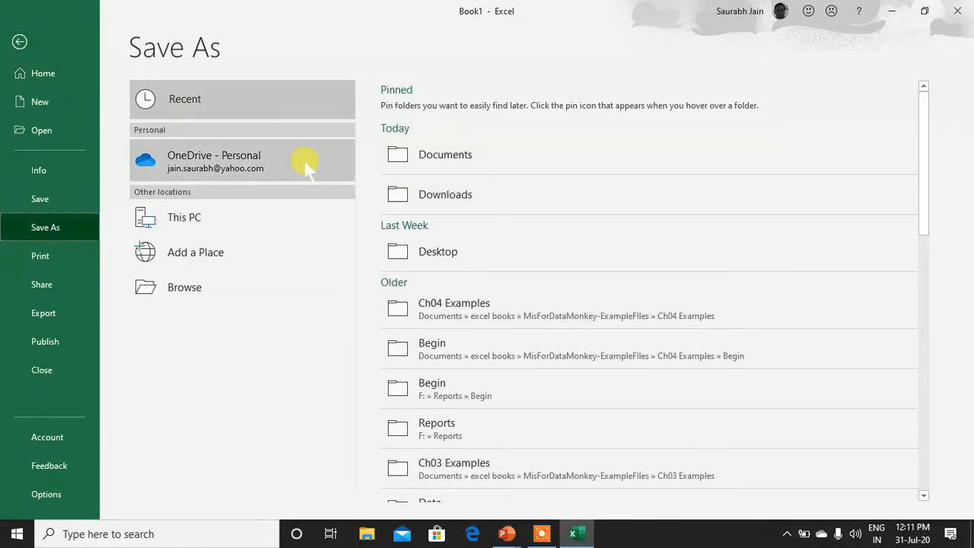
left_click(226, 217)
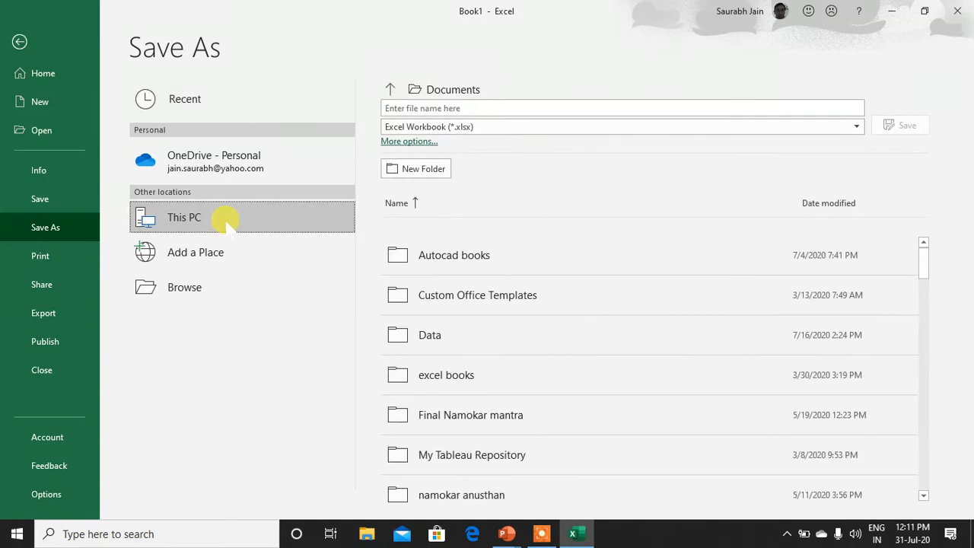
left_click(857, 126)
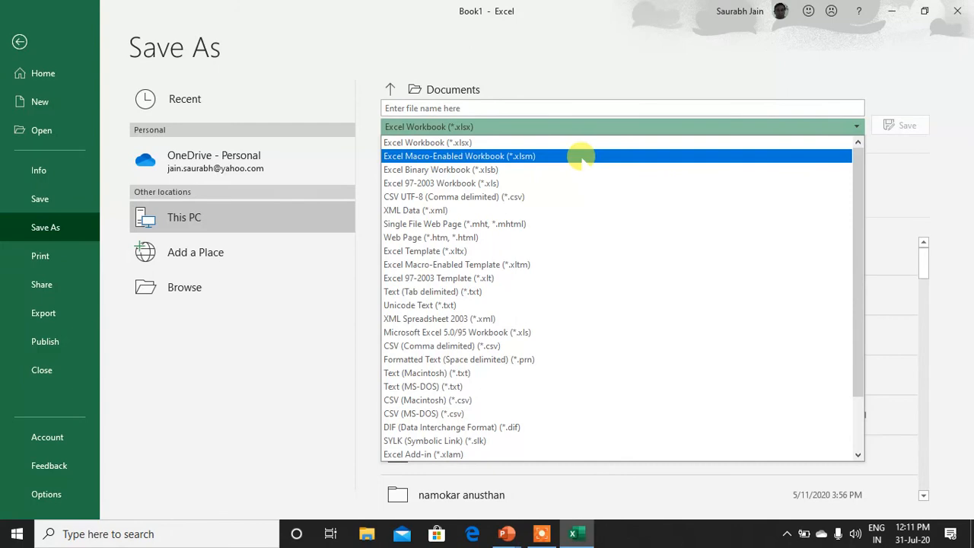
key("Escape")
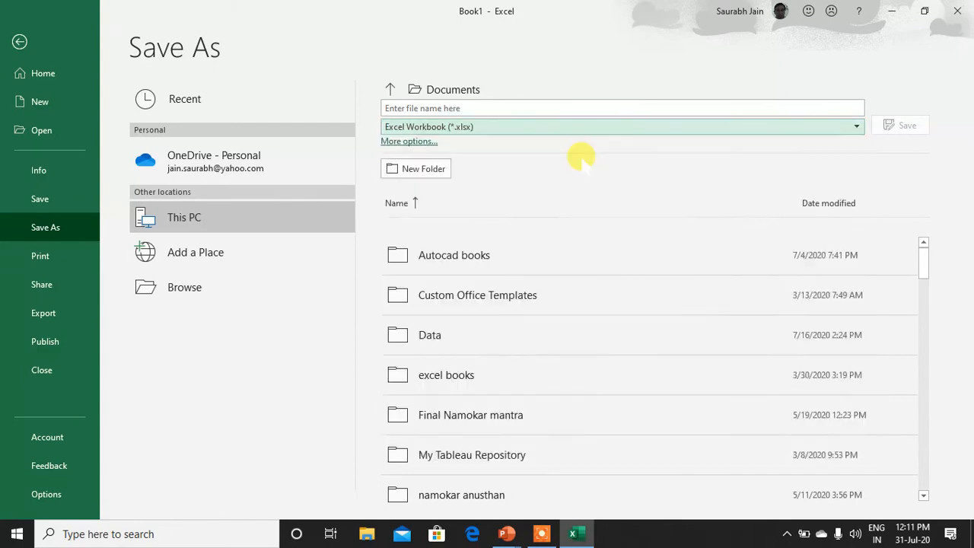
key("Escape")
left_click(362, 237)
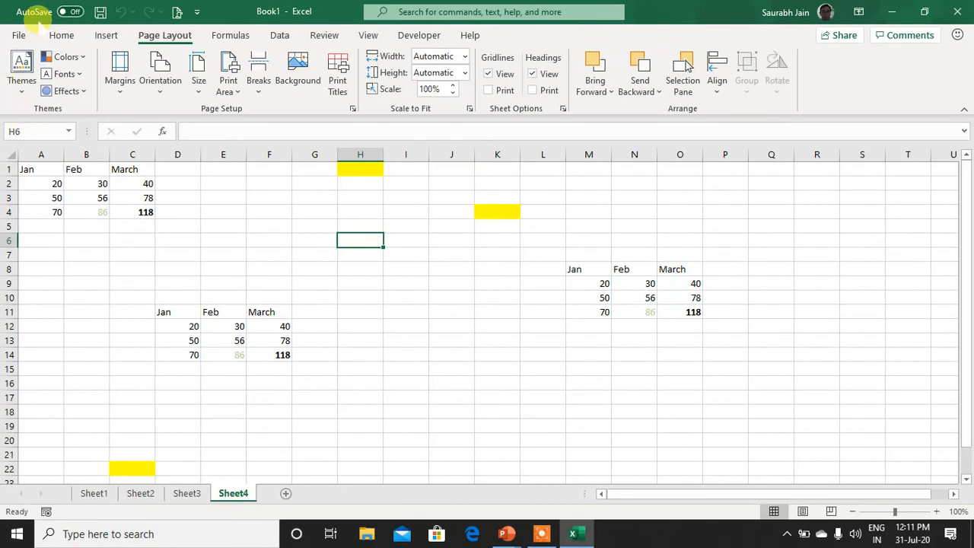
Step: Open the recent Bank_slip_macro workbook by entering its file password, and enable its macro content
left_click(20, 36)
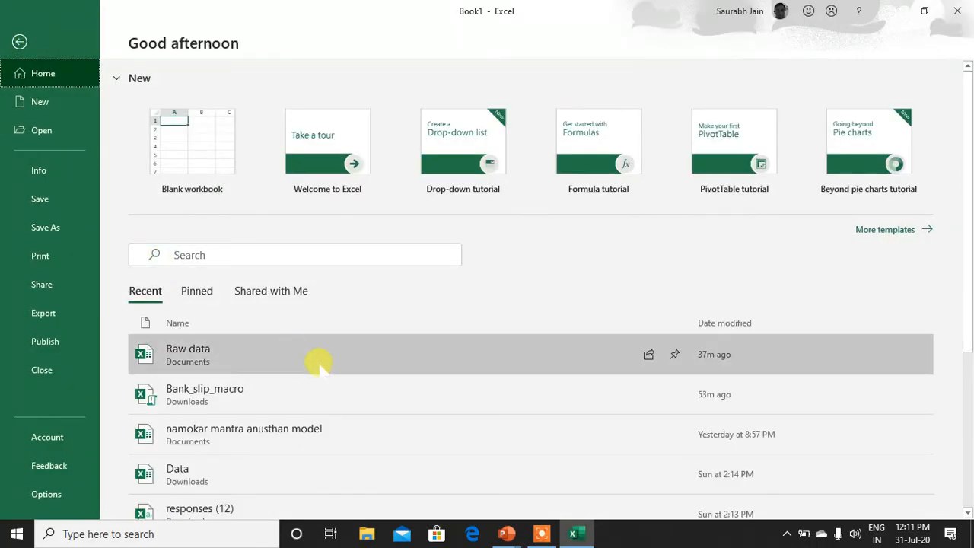
left_click(327, 393)
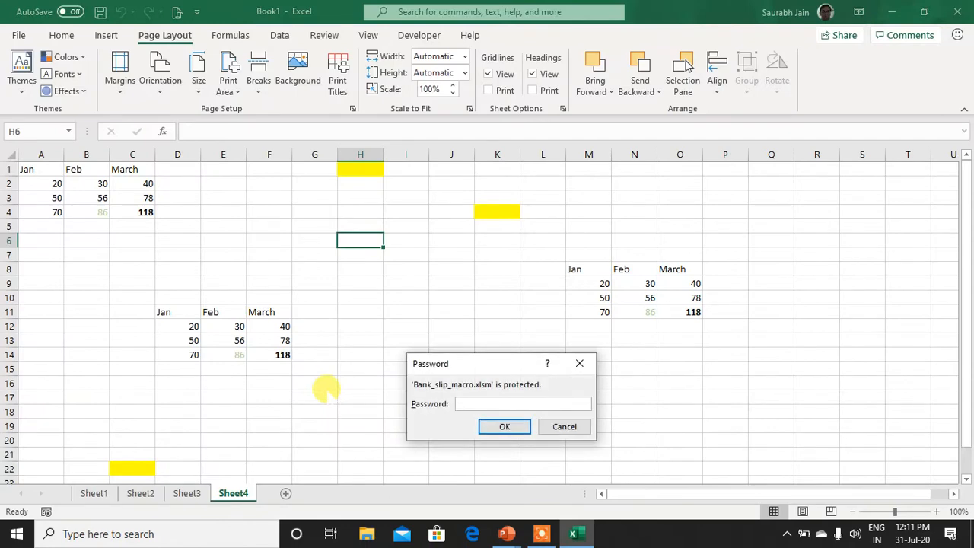
type("******")
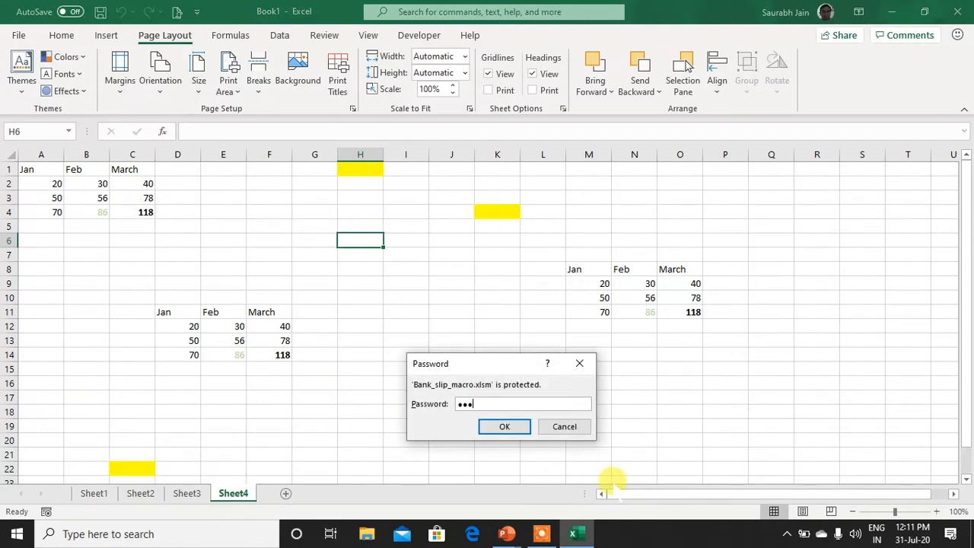
key("Return")
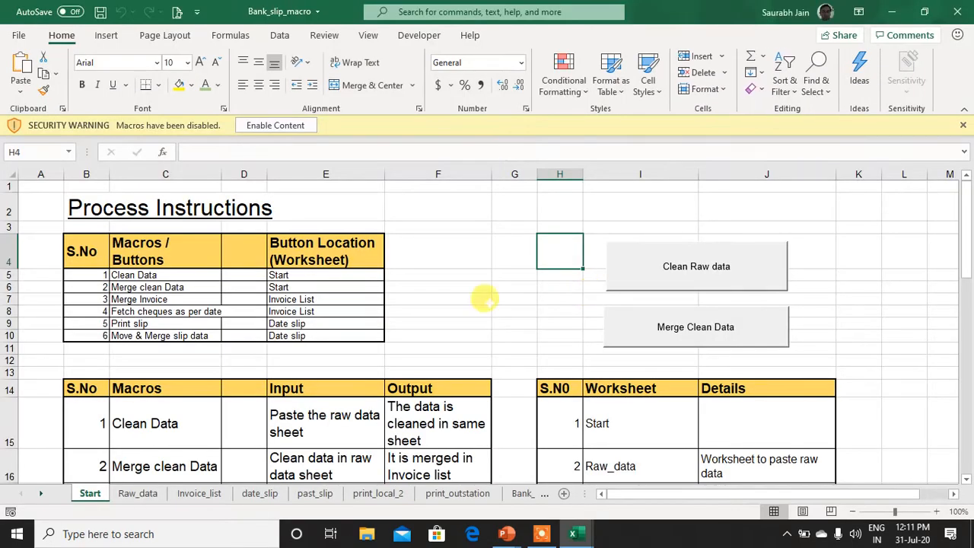
left_click(451, 318)
left_click(275, 125)
left_click(495, 239)
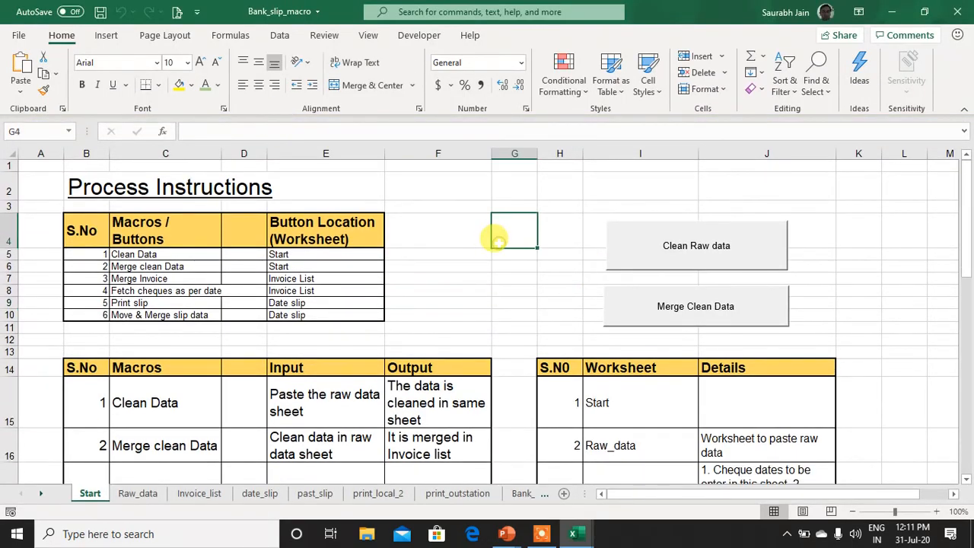
Step: Examine the process instructions on the Start sheet and the sales report on the Raw_data sheet
key("Down")
key("Down")
key("Down")
key("Down")
key("Down")
key("Down")
key("Down")
key("Down")
key("Down")
key("Down")
key("Down")
key("Down")
key("Down")
key("Down")
key("Down")
key("Down")
key("Down")
key("Down")
key("Down")
key("Down")
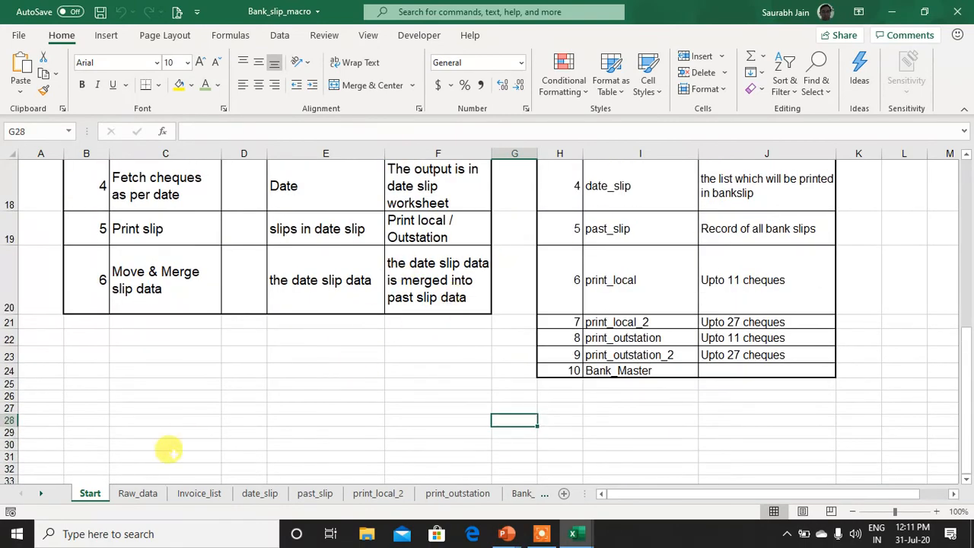
left_click(131, 493)
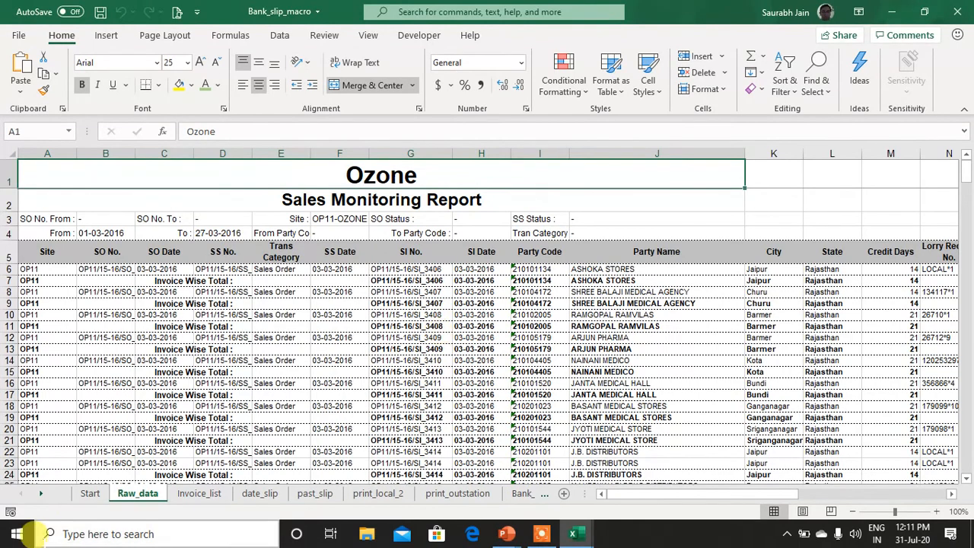
left_click(91, 493)
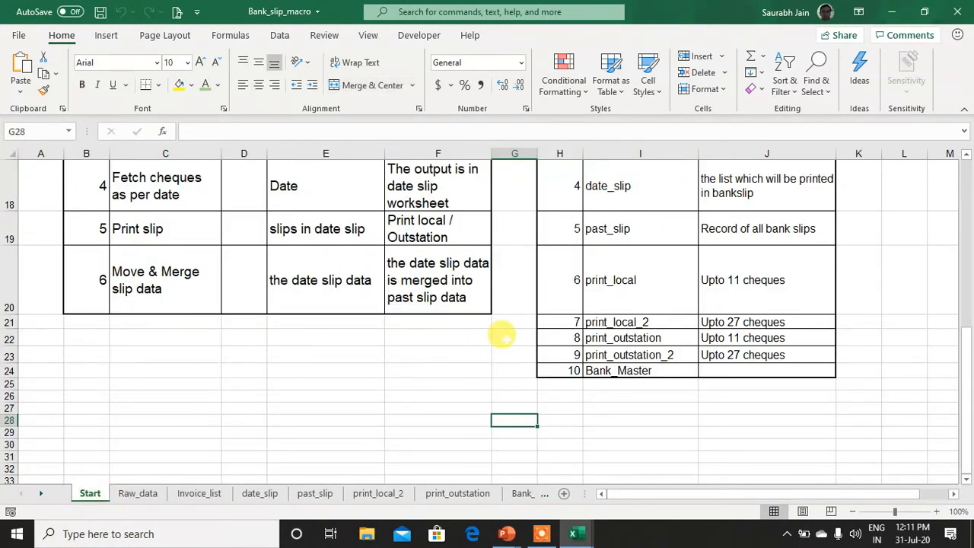
Step: Run the Clean Raw data macro from the Start sheet, dismiss its warnings, and select cell G12 on Raw_data
scroll(500, 335, "up", 6)
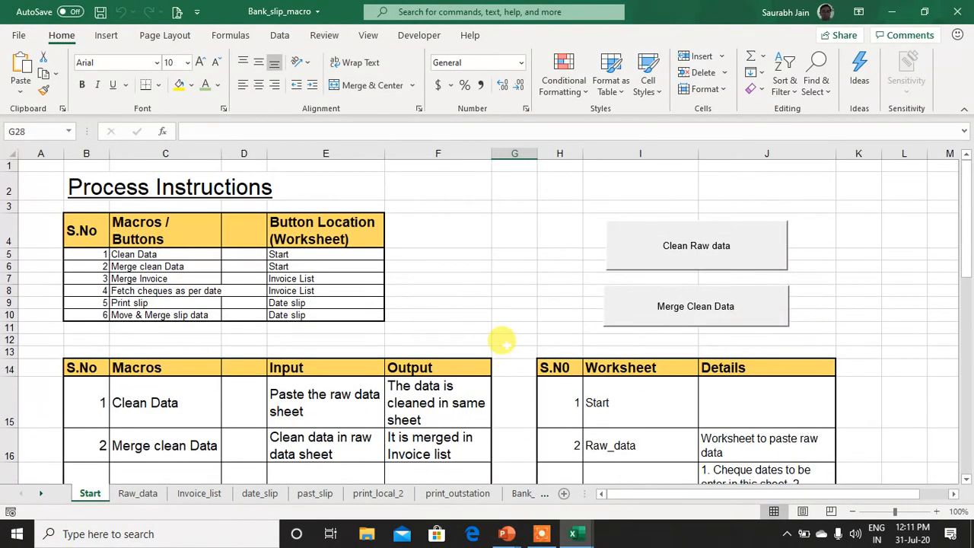
left_click(735, 254)
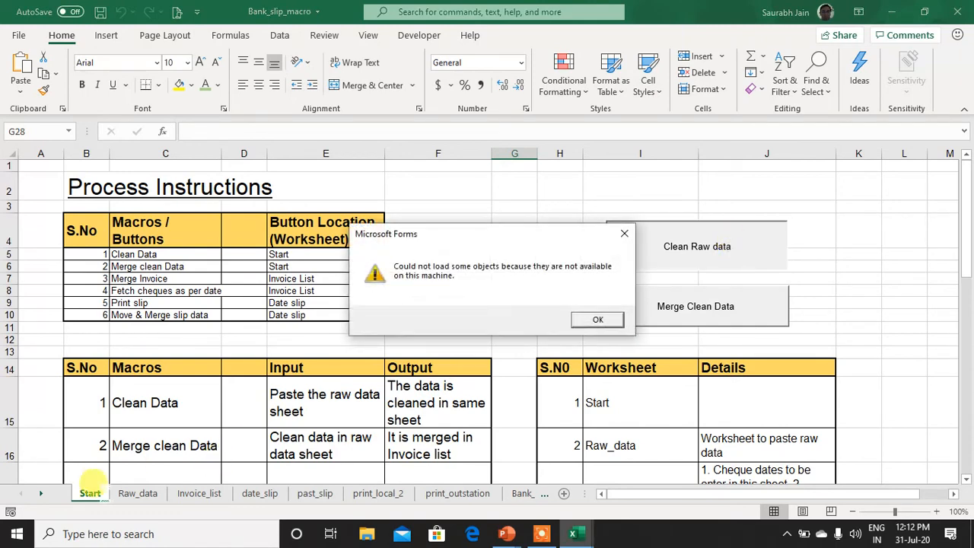
left_click(598, 321)
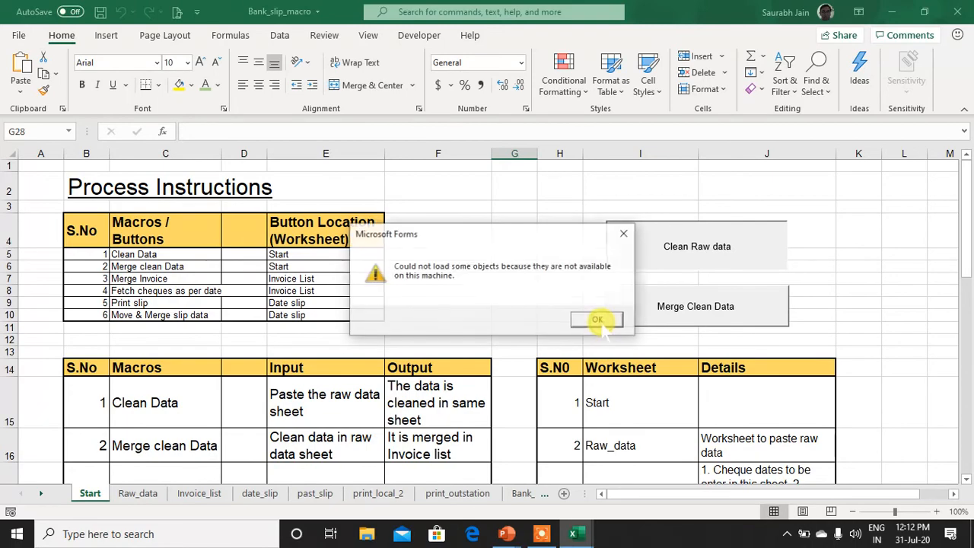
left_click(598, 320)
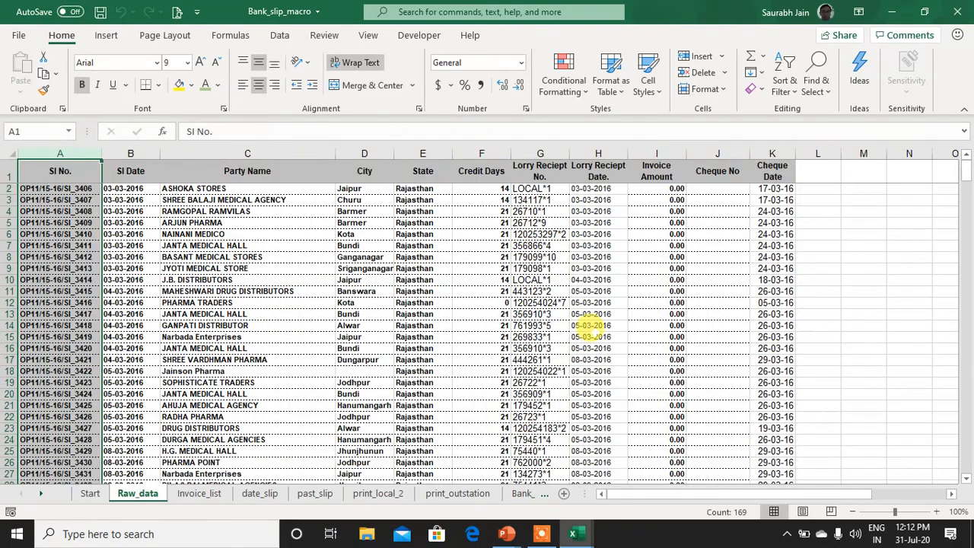
left_click(600, 303)
key("Left")
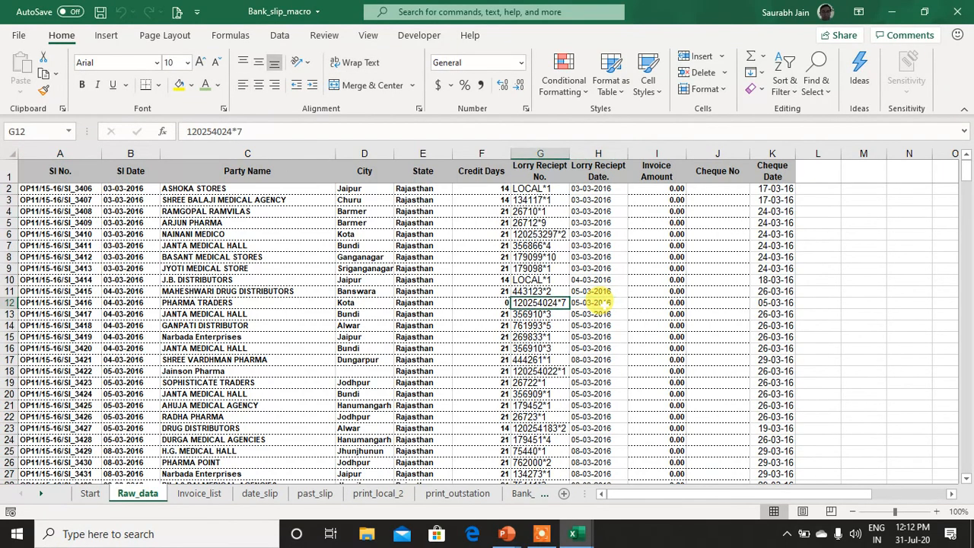
key("ctrl+Left")
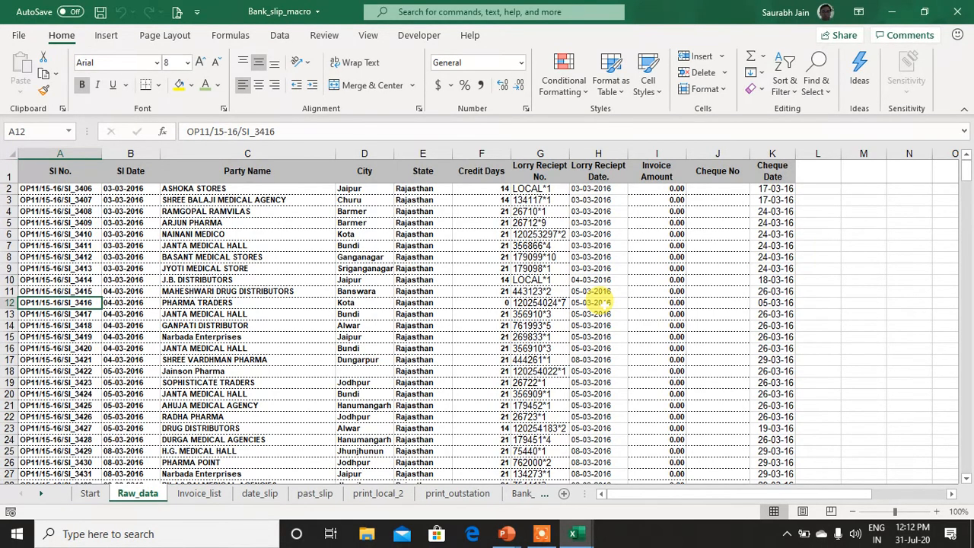
left_click(518, 234)
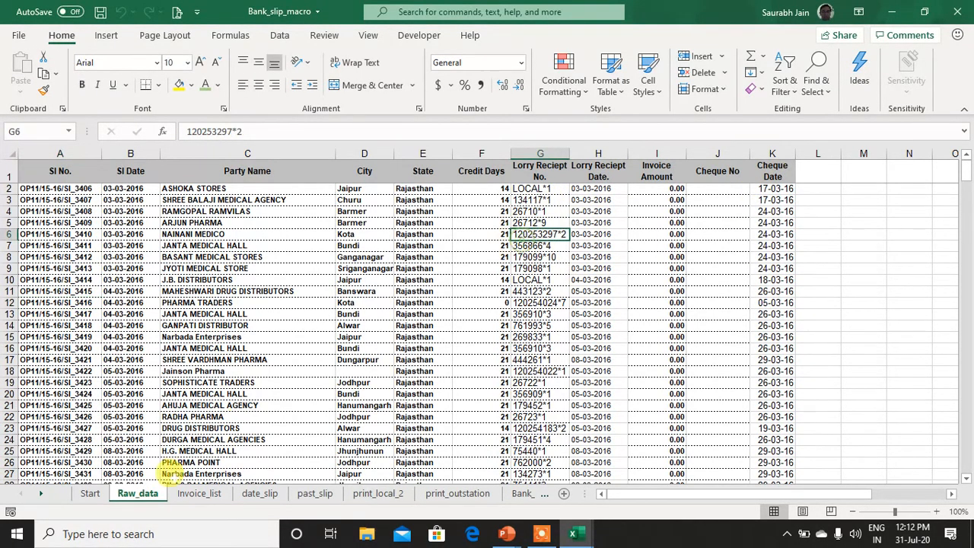
left_click(239, 392)
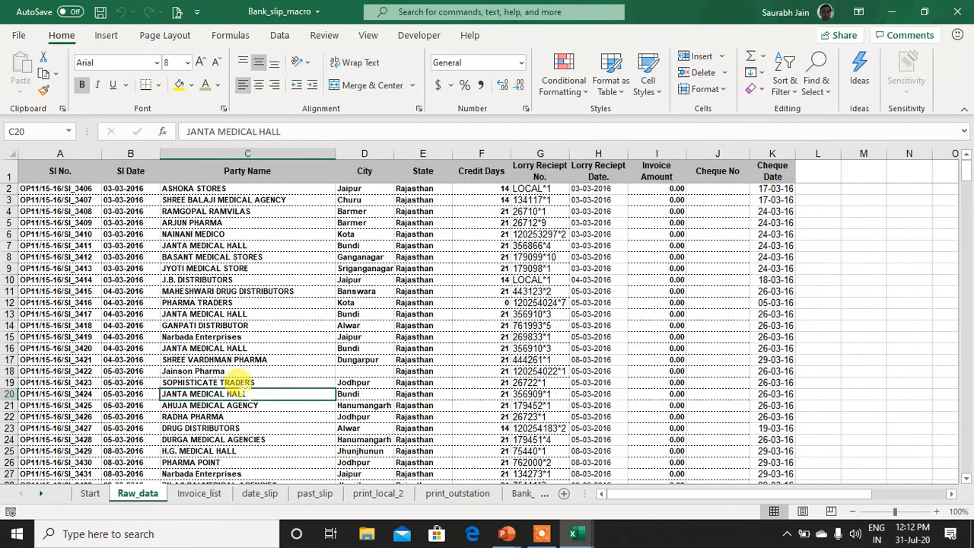
Step: Unhide the hidden Sample sheet in the Bank_slip_macro workbook
right_click(194, 493)
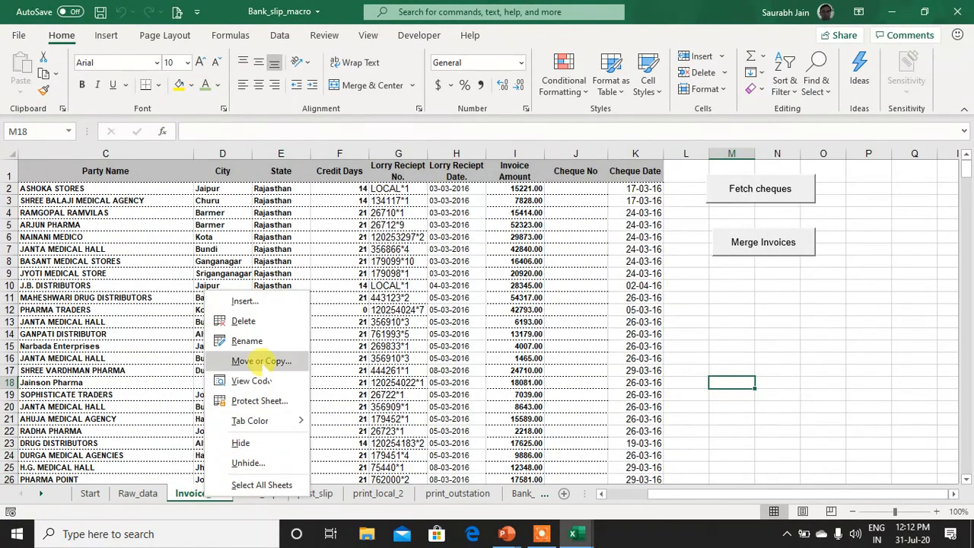
left_click(248, 463)
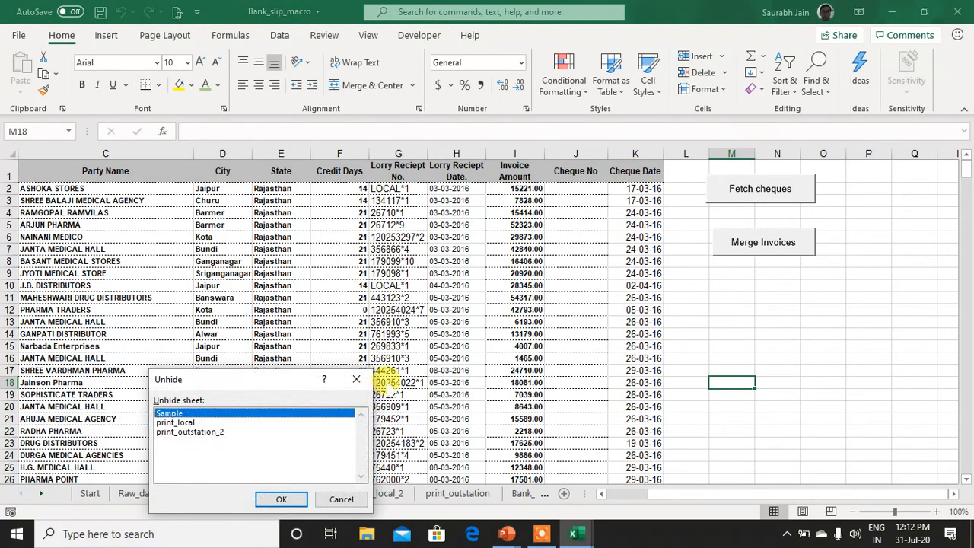
left_click(294, 504)
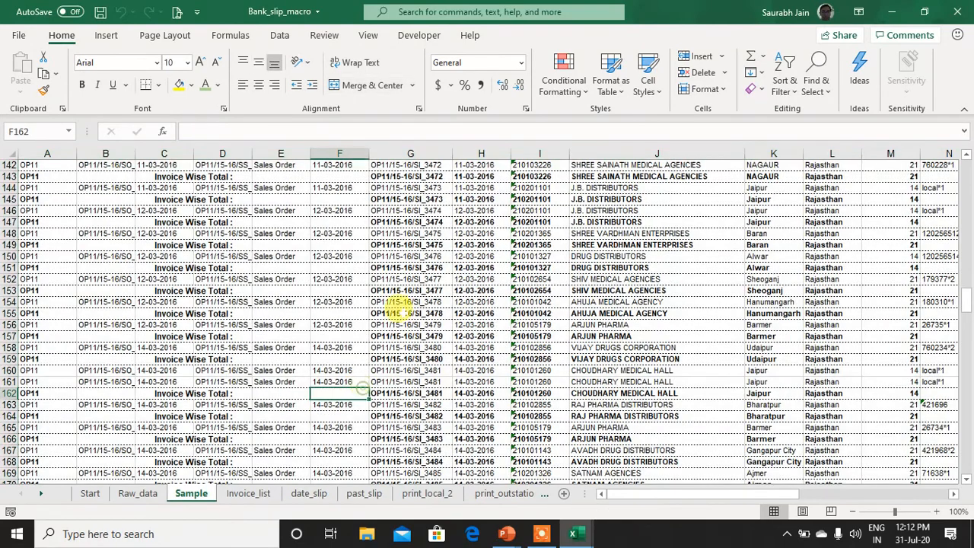
Step: Examine the start of the Sample sheet, including the Sales Monitoring Report titles, the header rows and the first Sales Order records
left_click(415, 302)
key("ctrl+shift+Up")
key("ctrl+shift+Up")
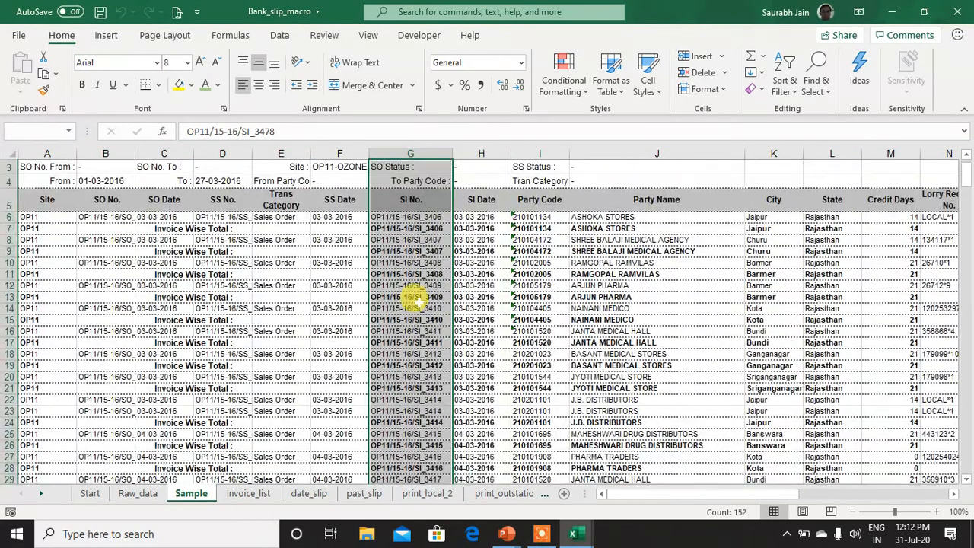
left_click(401, 326)
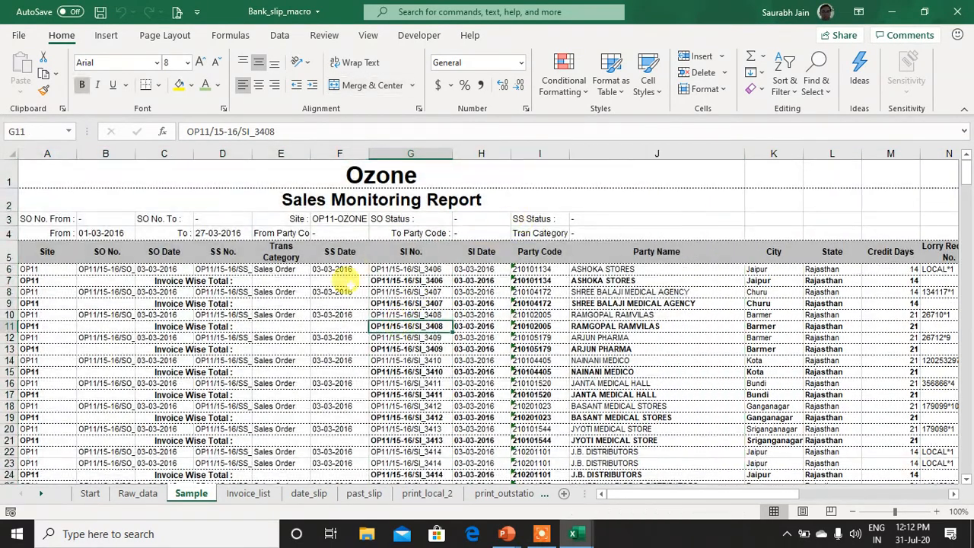
left_click(441, 170)
left_click(434, 201)
key("Down")
key("Down")
key("Down")
key("Down")
key("Down")
key("Down")
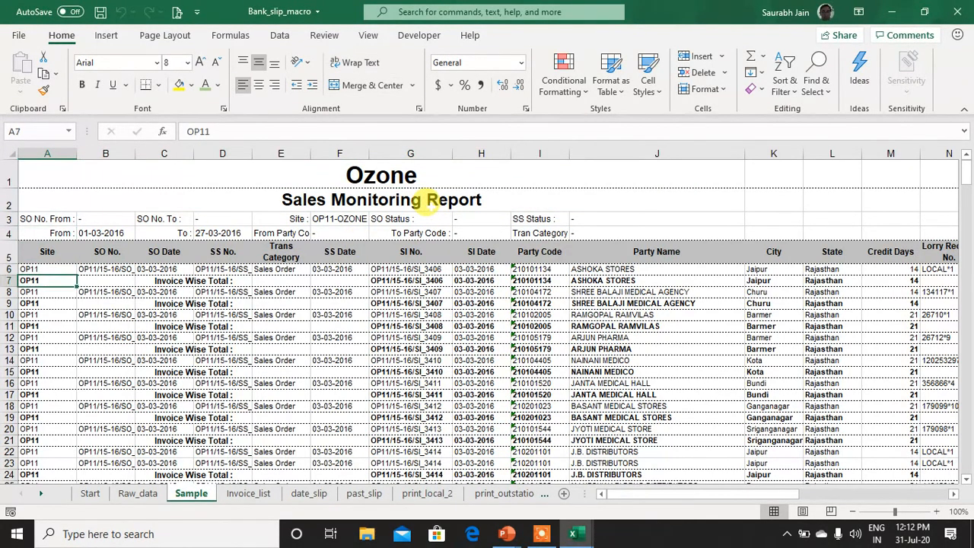
key("Right")
key("Right")
key("Right")
key("Right")
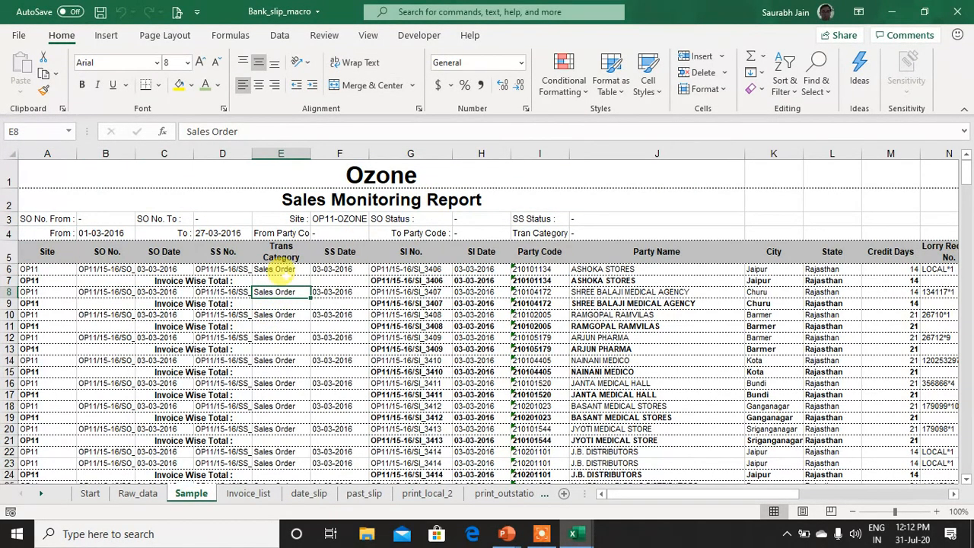
Step: Examine the Invoice Wise Total rows on the Sample sheet and the report's columns across to Receipt Voucher No
left_click(196, 282)
key("Down")
key("Down")
key("Down")
key("Down")
key("Down")
key("Down")
key("Down")
key("Down")
key("Down")
key("Down")
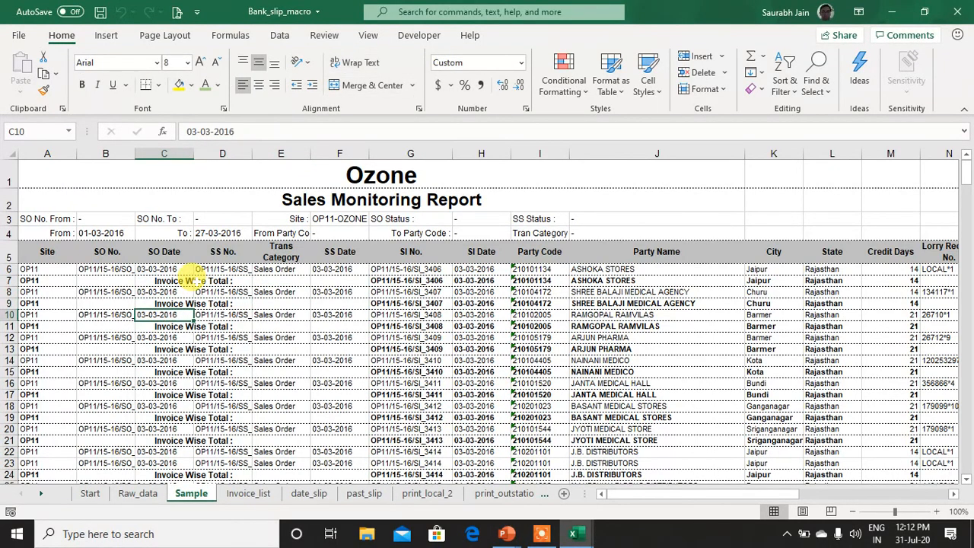
key("Right")
key("Right")
key("Right")
key("Right")
key("Right")
key("Right")
key("Right")
key("Right")
key("Right")
key("Right")
key("Right")
key("Right")
key("Right")
key("Right")
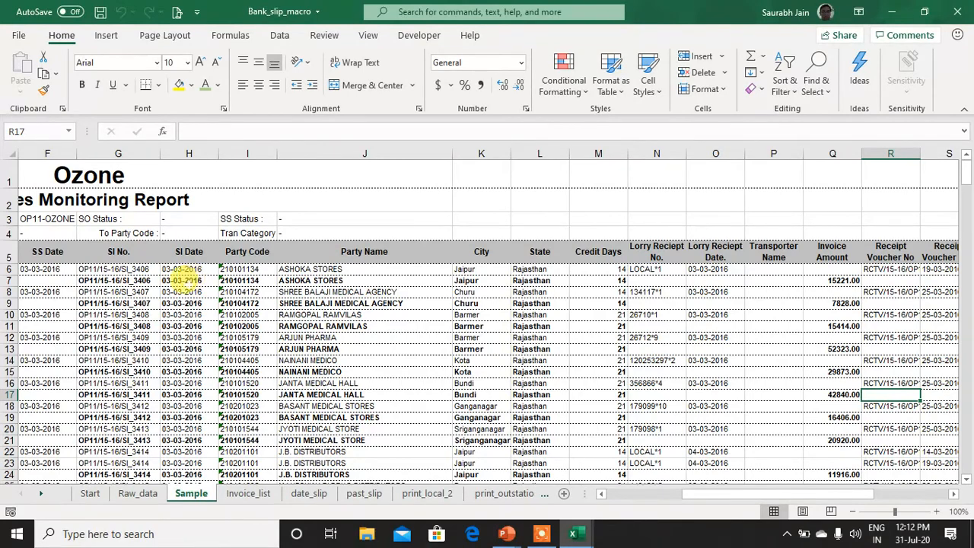
Step: Review the cleaned records on the Raw_data sheet for comparison with the Sample report
left_click(138, 493)
left_click(421, 348)
scroll(422, 348, "down", 15)
scroll(423, 348, "up", 15)
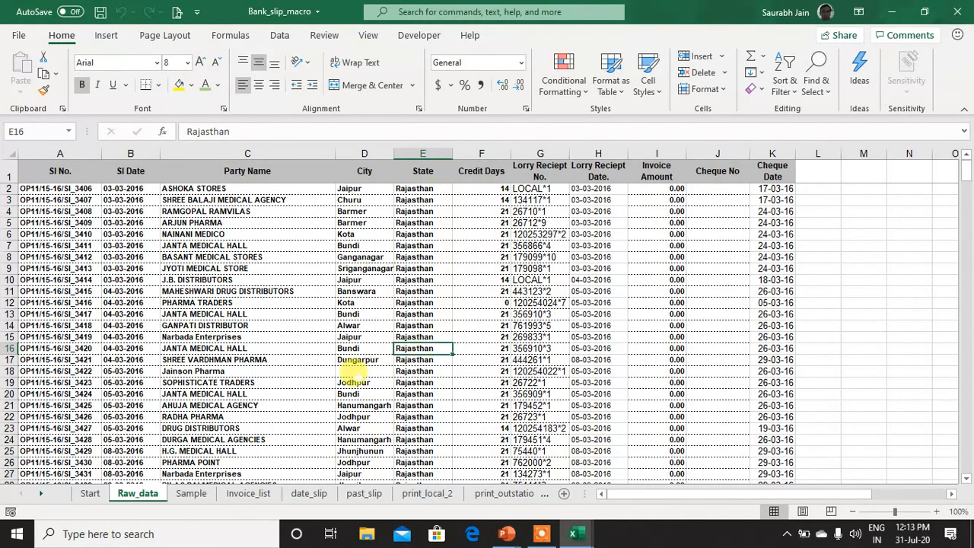
Step: Copy the entire Sample sheet and paste it into Sheet1 of a new blank workbook
left_click(191, 493)
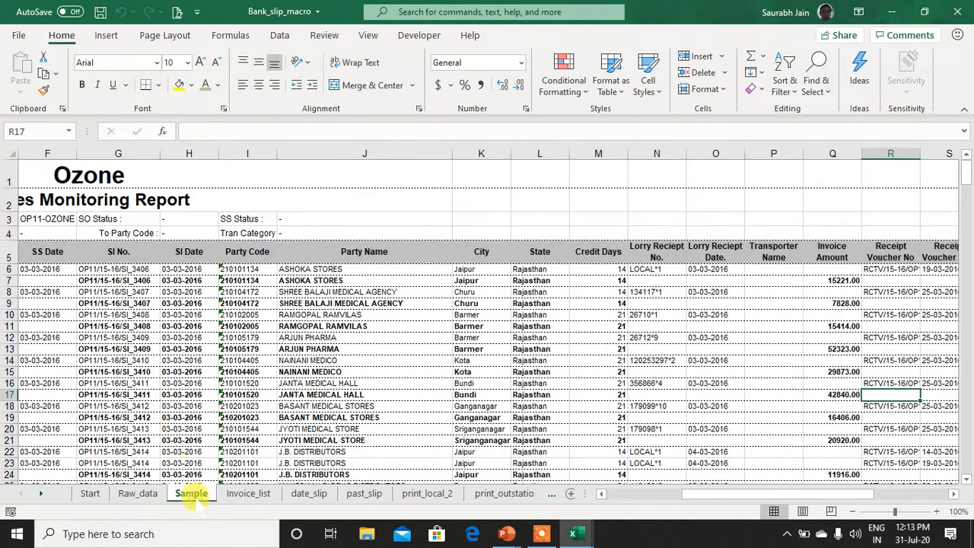
left_click(161, 218)
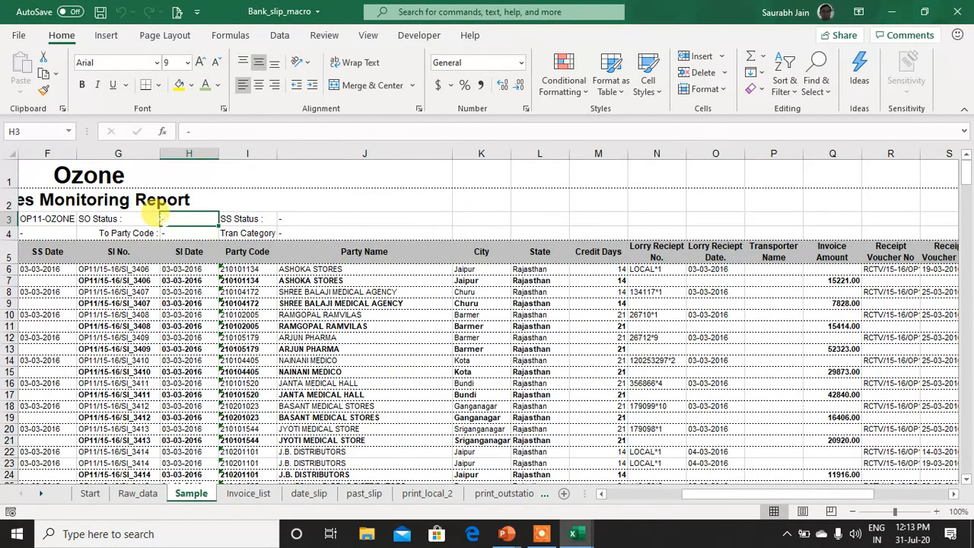
key("ctrl+a")
key("ctrl+c")
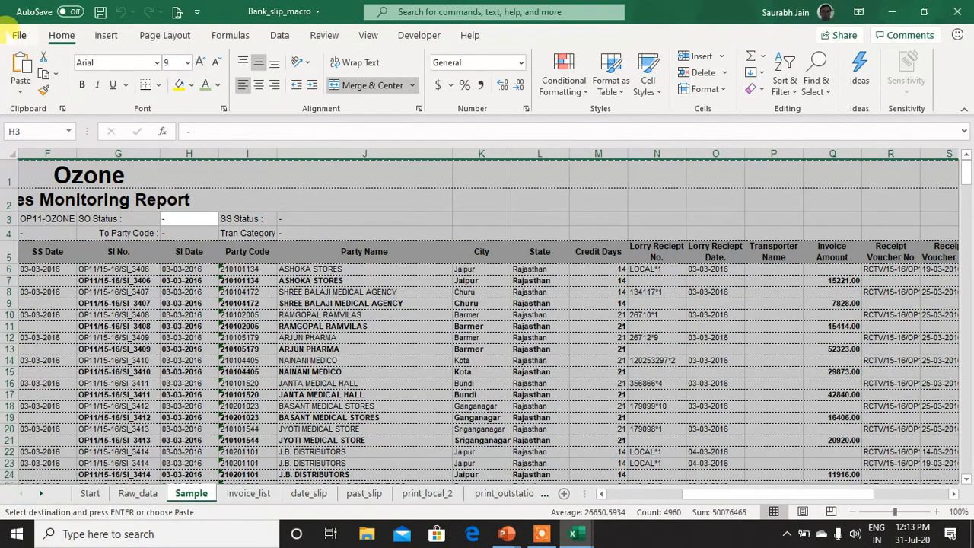
left_click(17, 34)
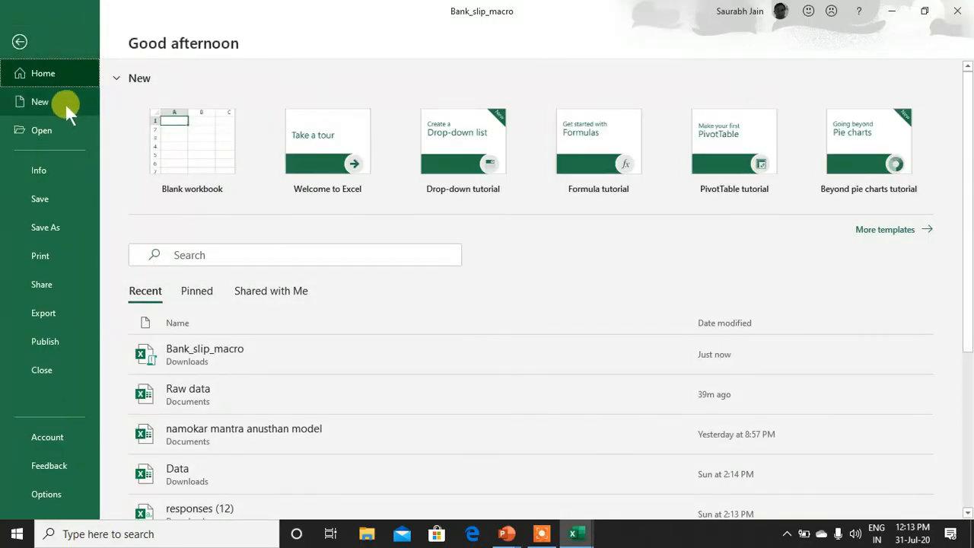
left_click(65, 103)
left_click(177, 130)
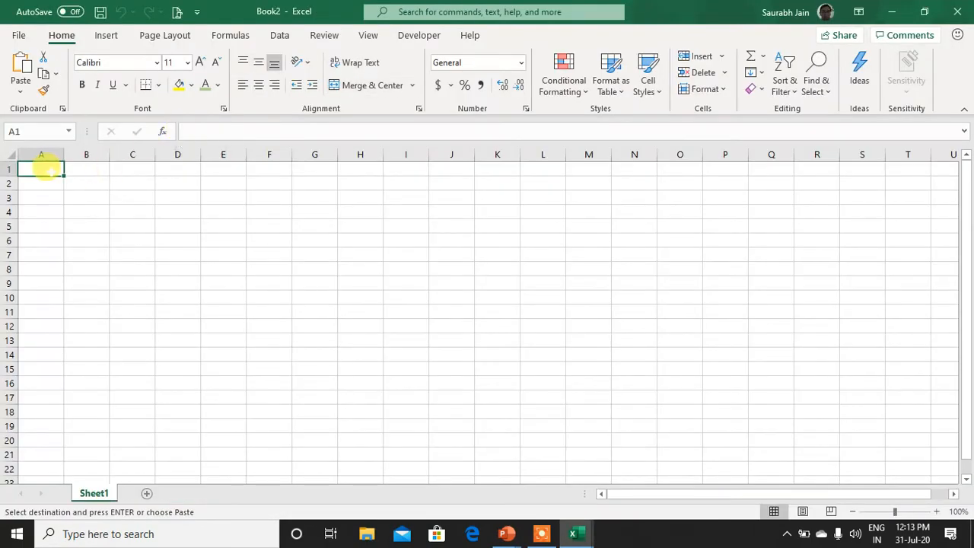
left_click(8, 155)
key("ctrl+v")
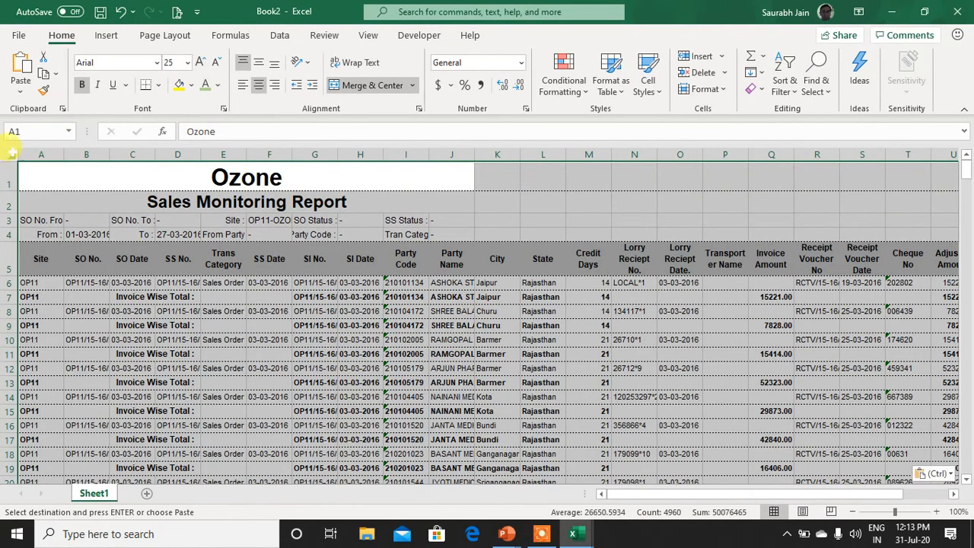
Step: Add a second sheet to the new workbook, paste the same copied report over it, and look through its rows
left_click(392, 297)
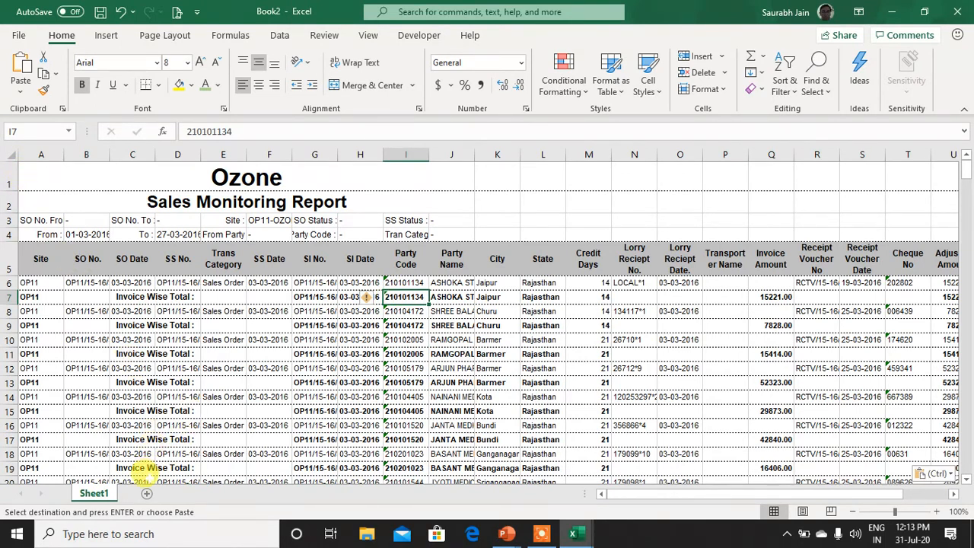
left_click(147, 493)
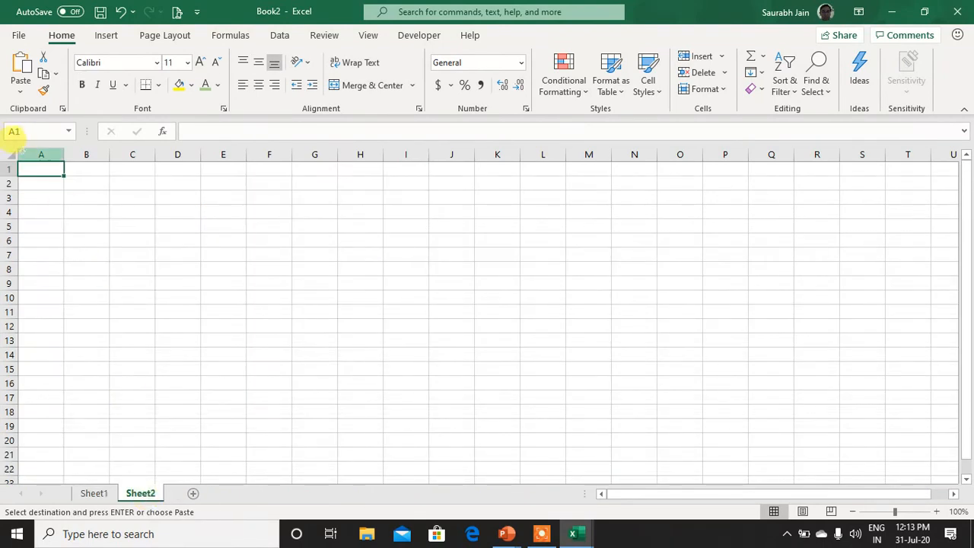
left_click(11, 154)
key("ctrl+v")
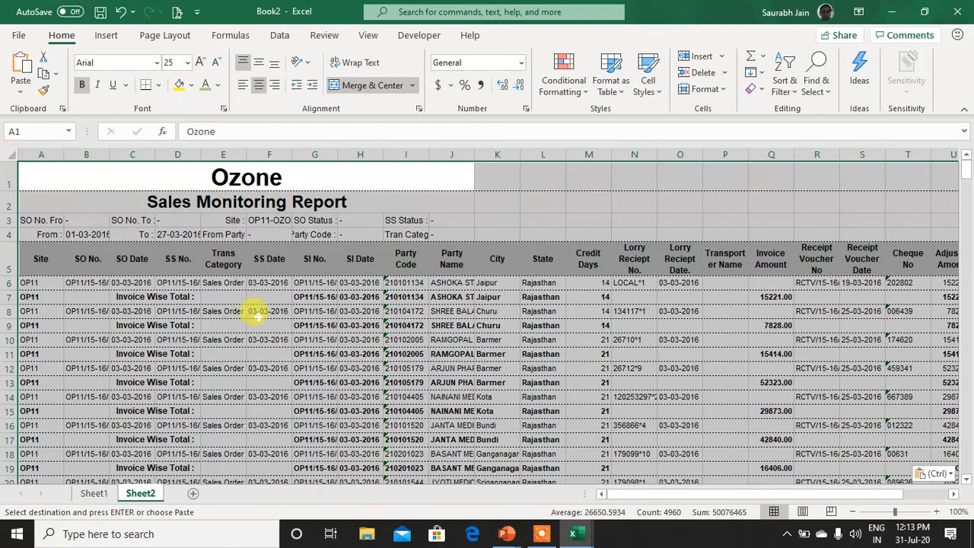
left_click(257, 311)
scroll(159, 404, "down", 12)
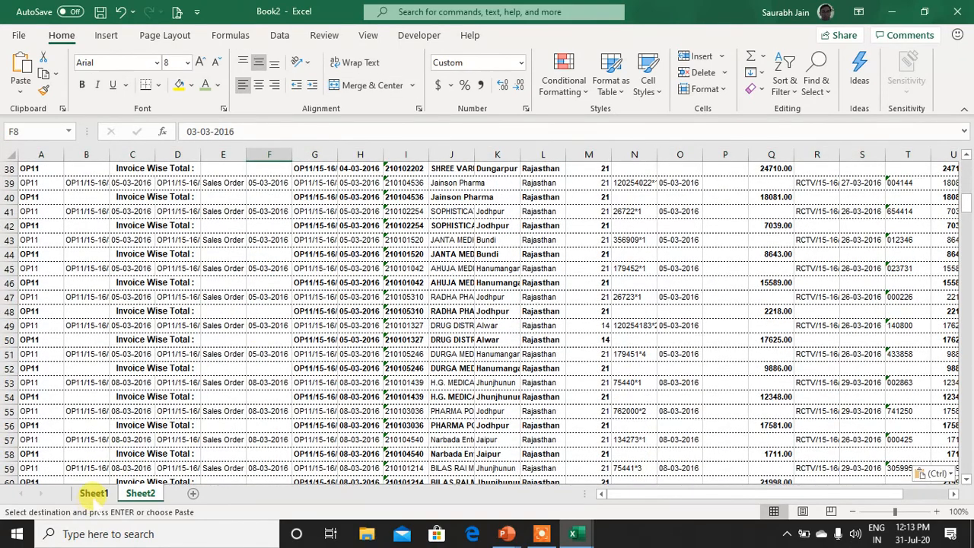
Step: Start recording a macro named clean_data_ex on Sheet1, stored in This Workbook
left_click(94, 493)
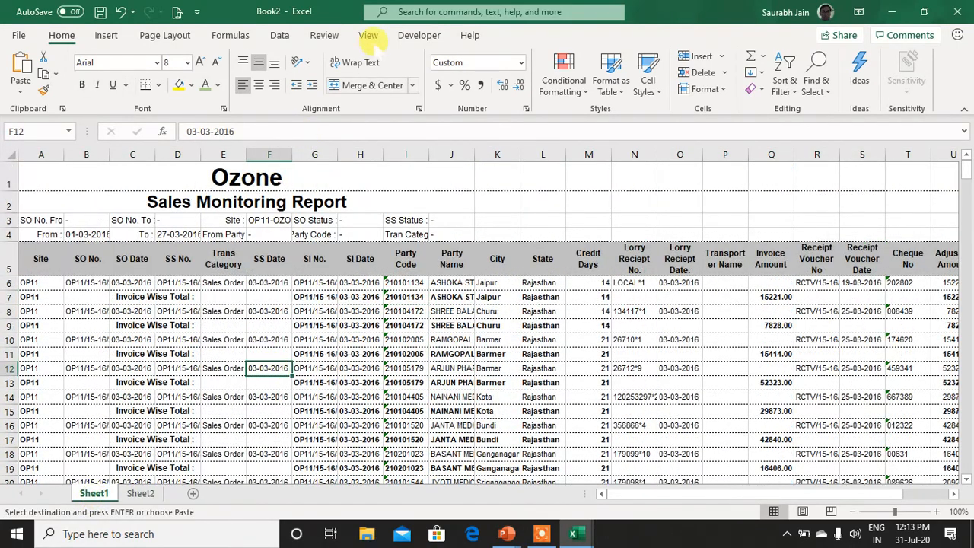
left_click(420, 35)
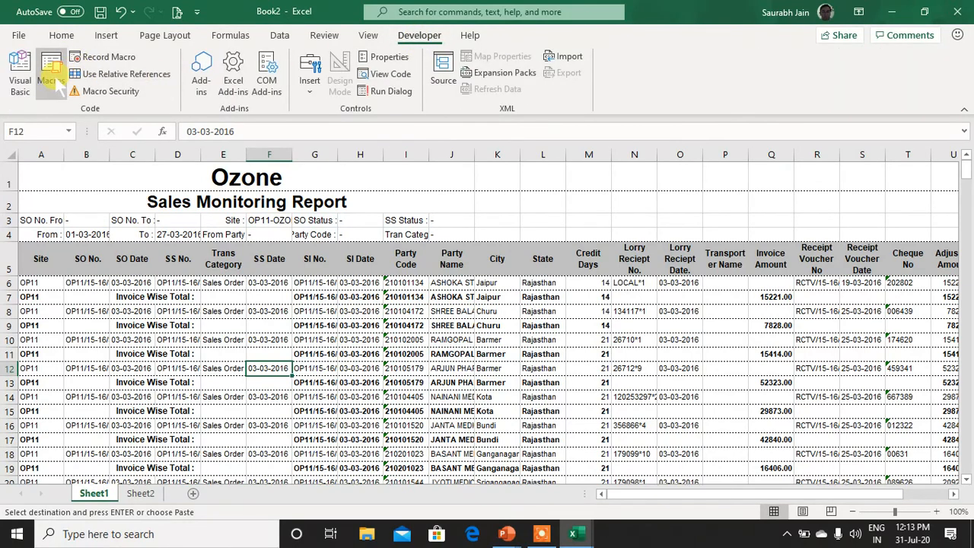
left_click(106, 57)
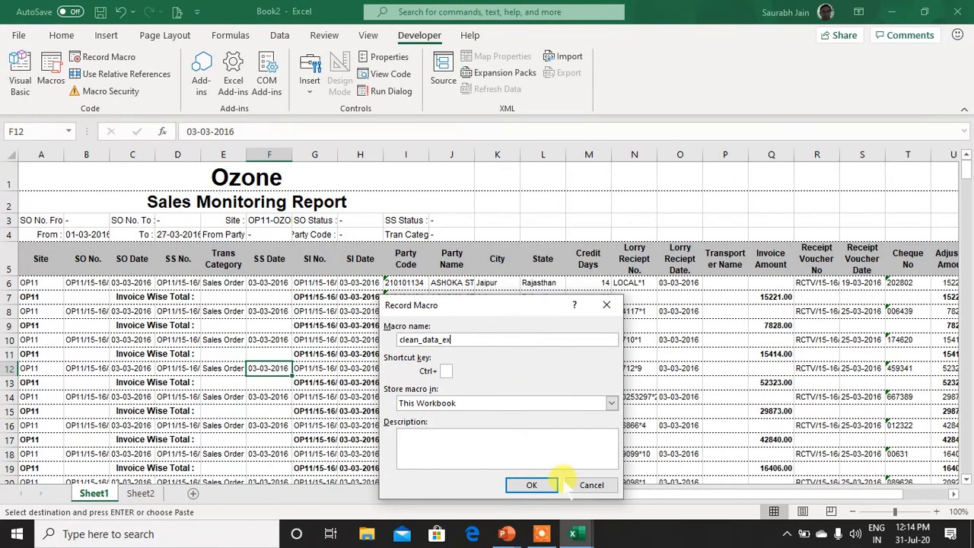
left_click(531, 485)
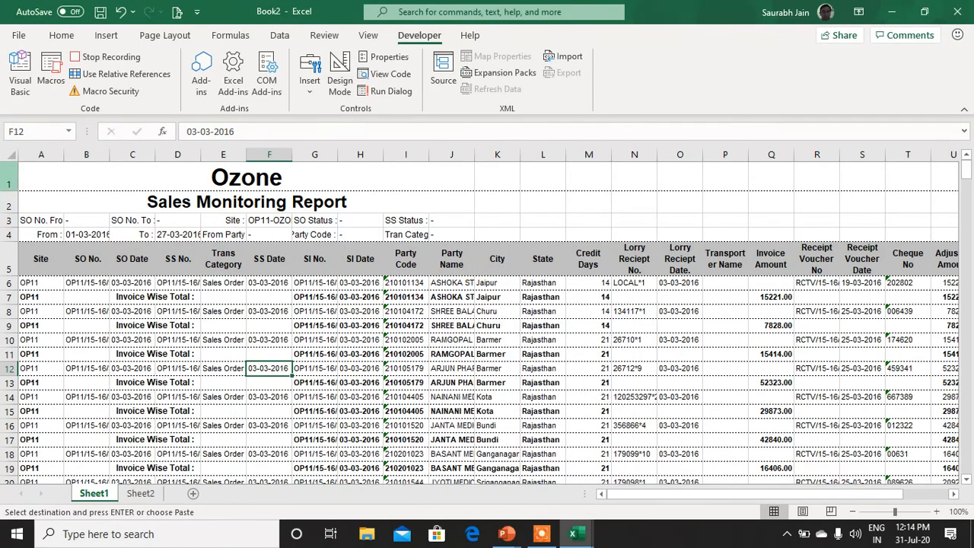
Step: Delete the four title and filter rows above the column headings on Sheet1
left_click(7, 180)
left_click_drag(8, 186, 8, 236)
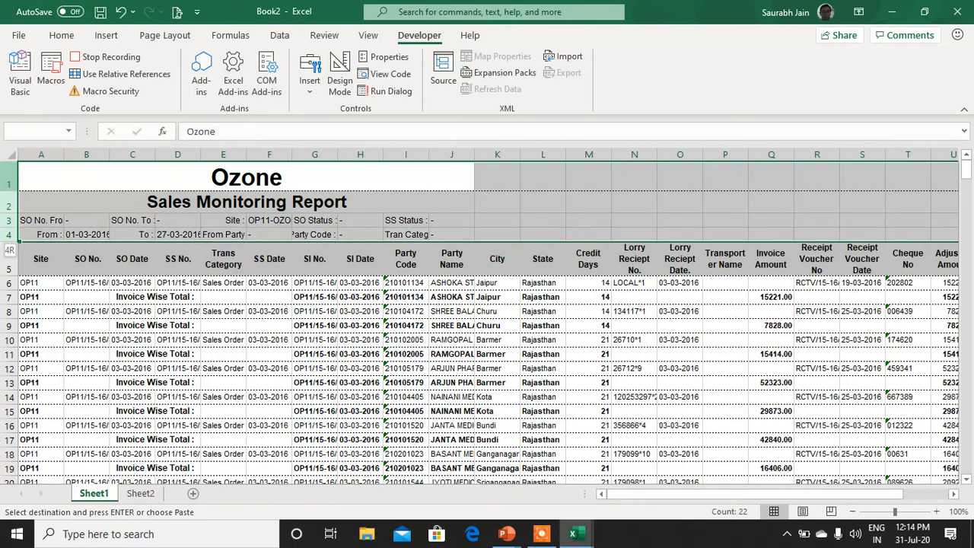
right_click(98, 172)
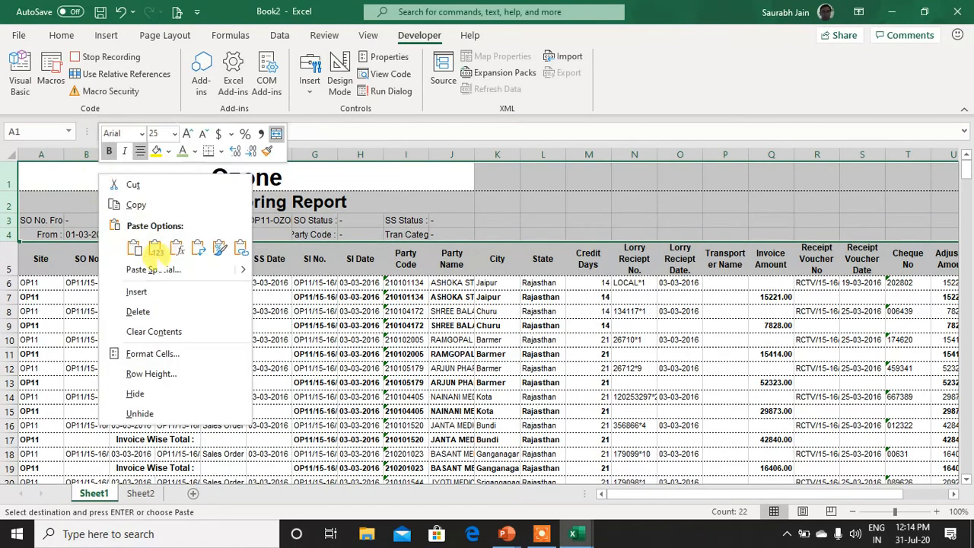
left_click(174, 308)
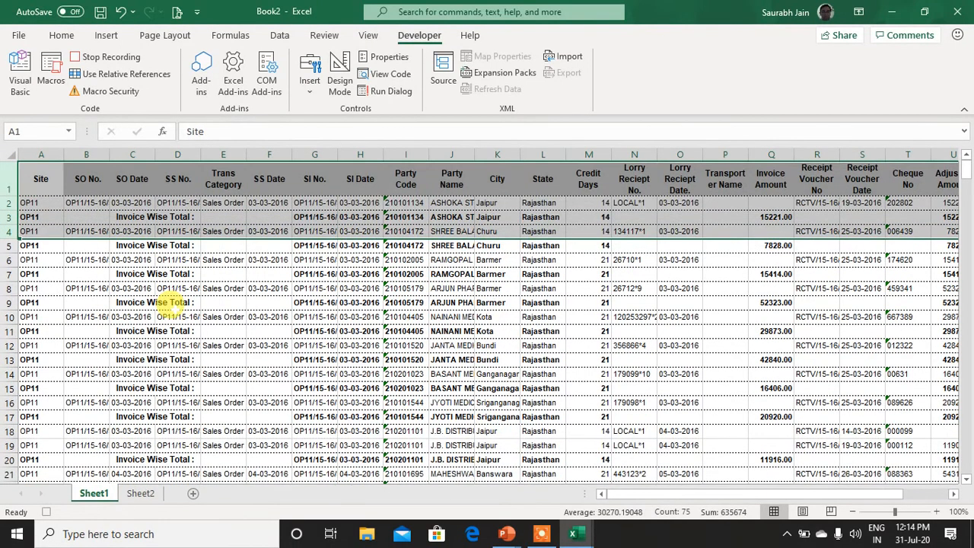
left_click(314, 344)
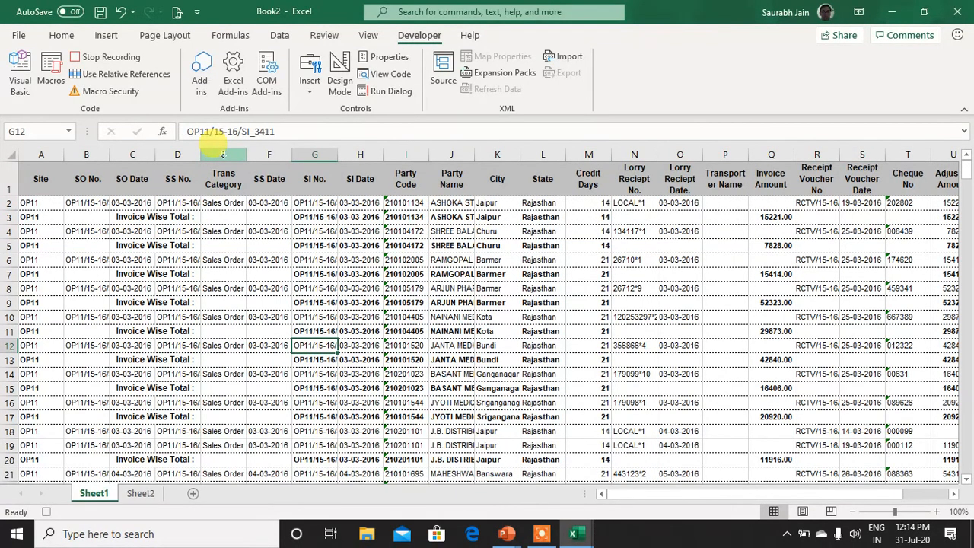
Step: Delete the Trans Category column from Sheet1
left_click(217, 152)
right_click(223, 174)
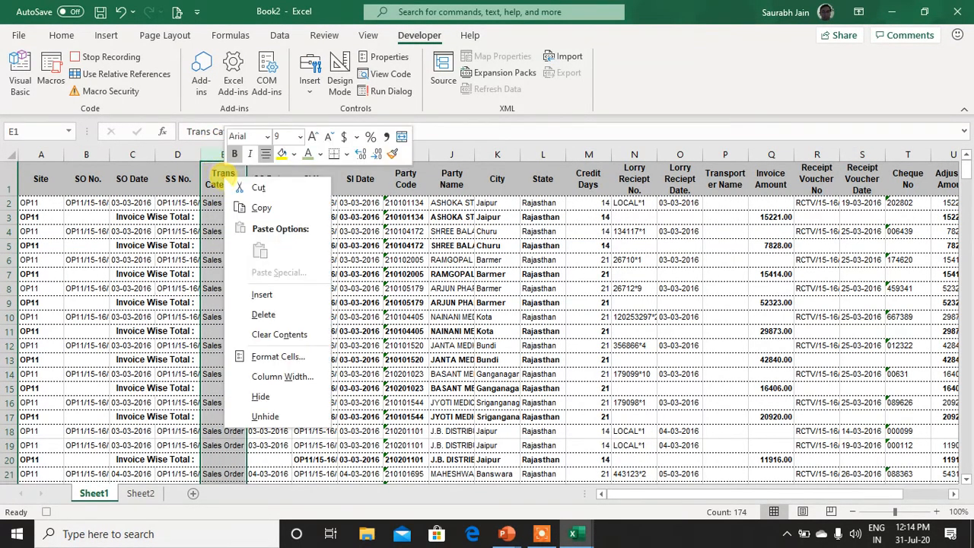
left_click(264, 315)
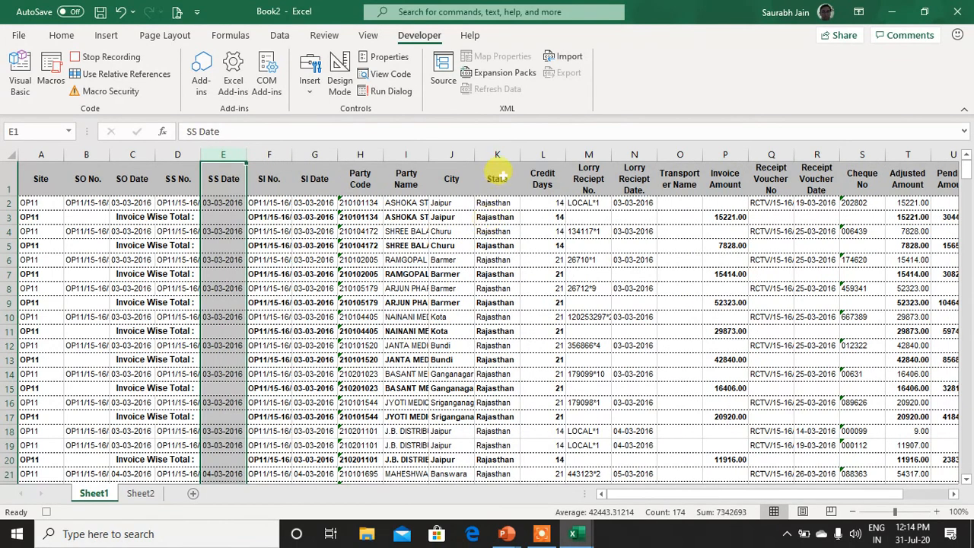
Step: Delete the Lorry Reciept No. and Lorry Reciept Date columns from Sheet1
left_click(543, 155)
left_click(577, 155)
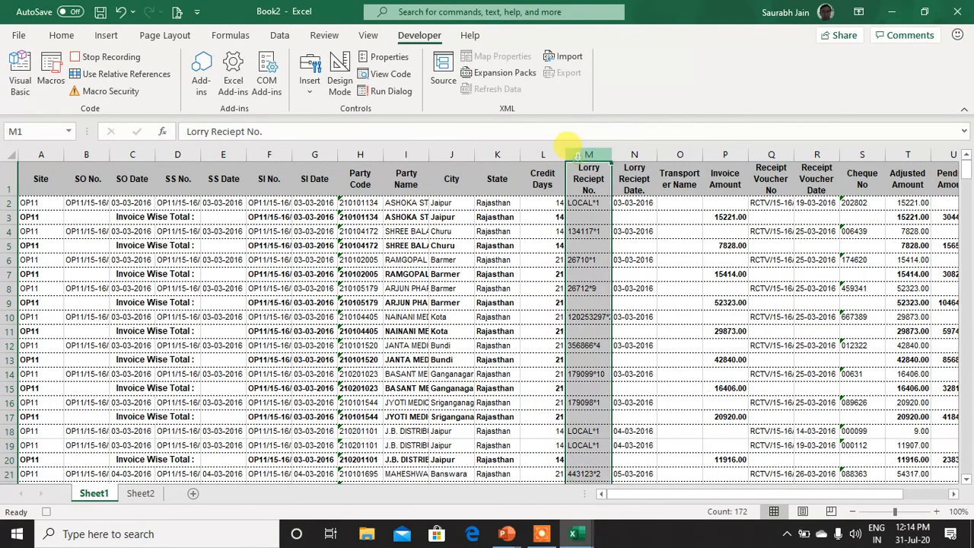
left_click_drag(573, 149, 634, 156)
right_click(593, 227)
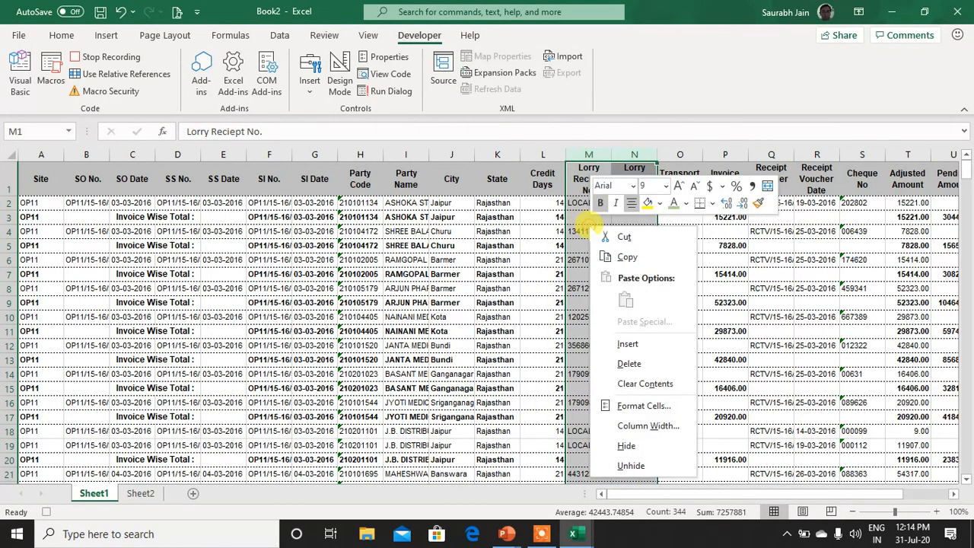
left_click(638, 363)
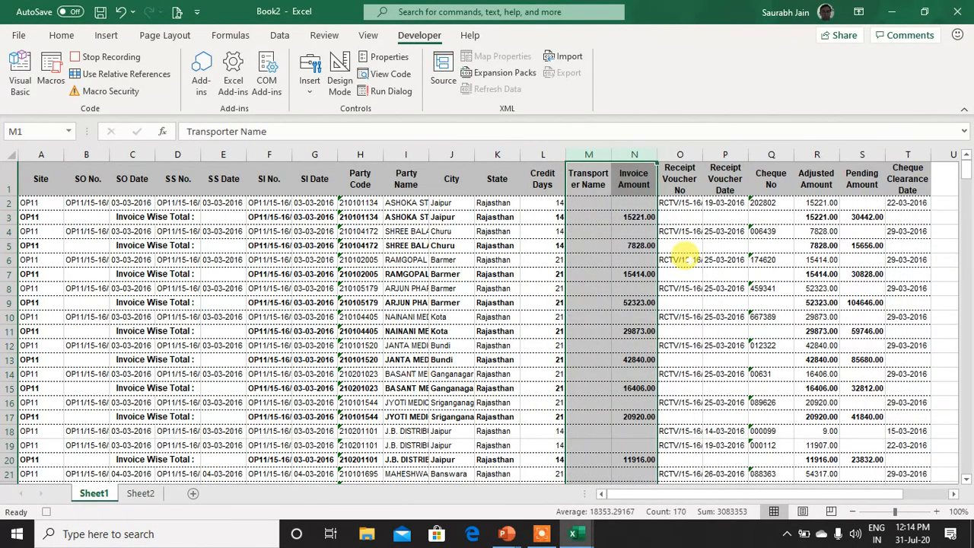
Step: Delete the Receipt Voucher No and Receipt Voucher Date columns from Sheet1
left_click(678, 163)
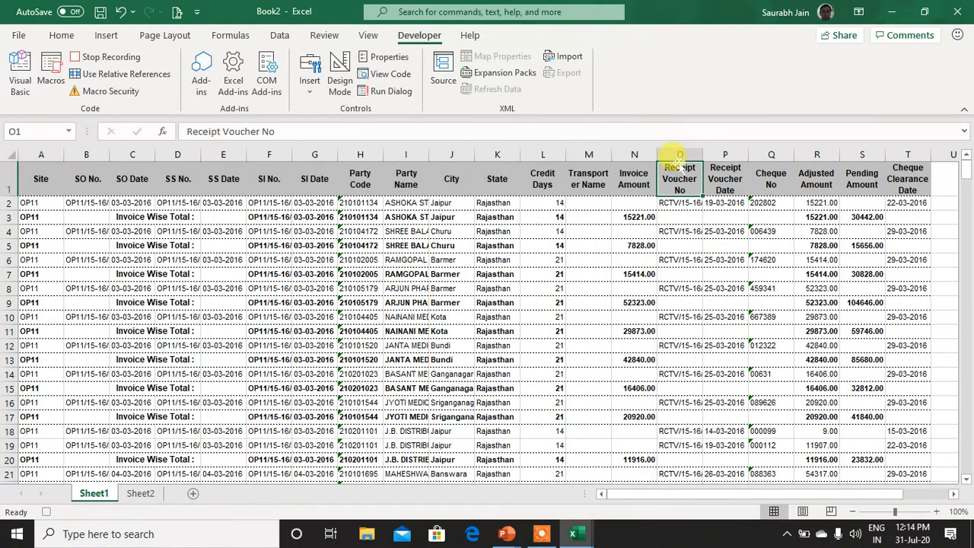
key("shift+Right")
key("ctrl+shift+Down")
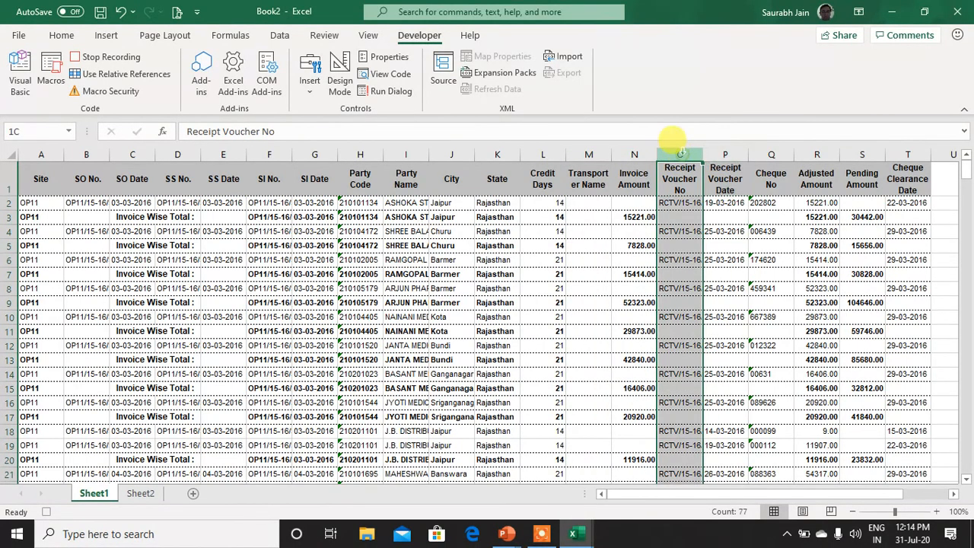
right_click(685, 246)
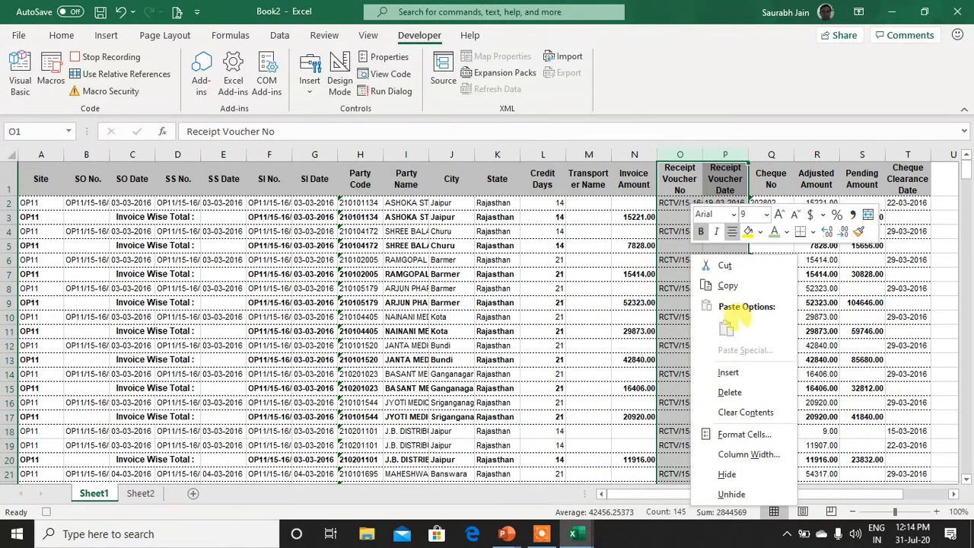
left_click(737, 376)
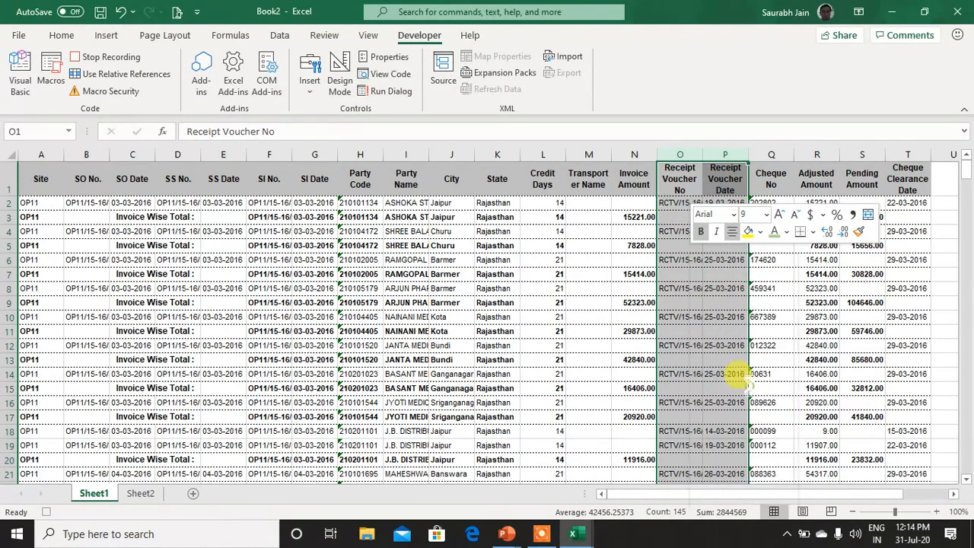
Step: Delete the Pending Amount column from Sheet1
left_click(813, 158)
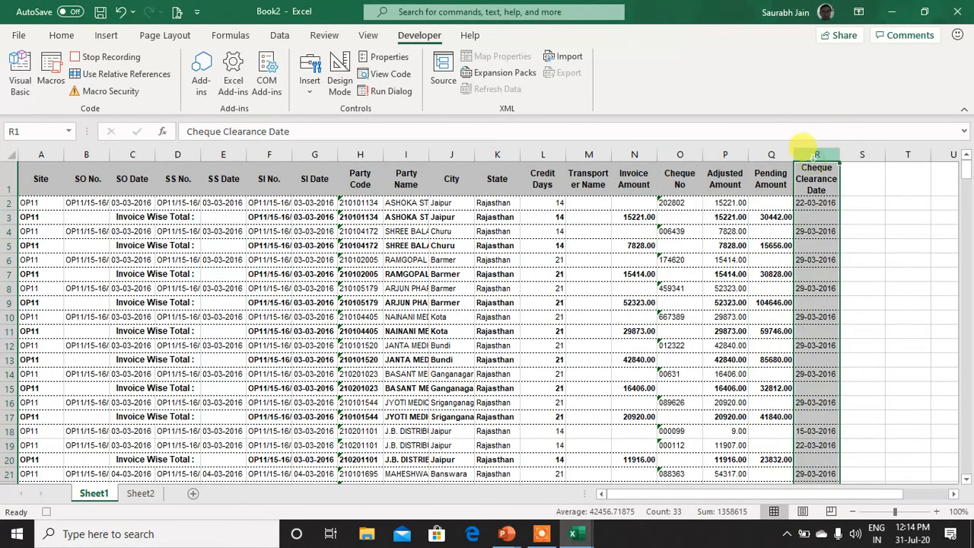
left_click(772, 158)
left_click(816, 154)
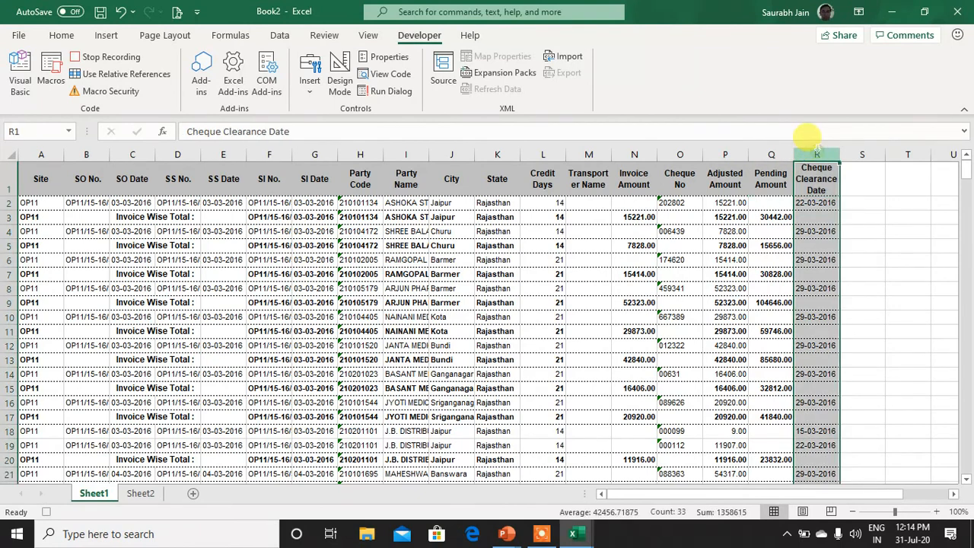
right_click(816, 154)
left_click(773, 155)
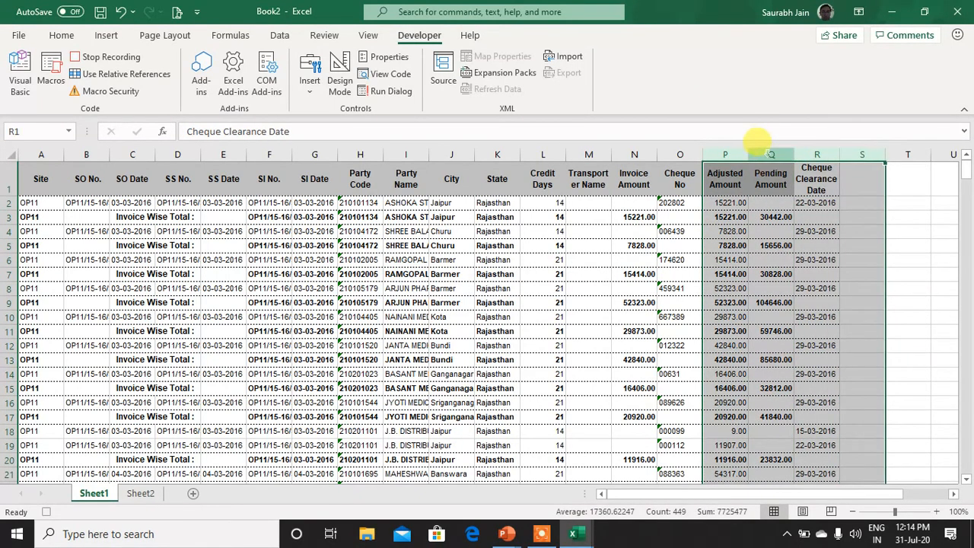
left_click(772, 155)
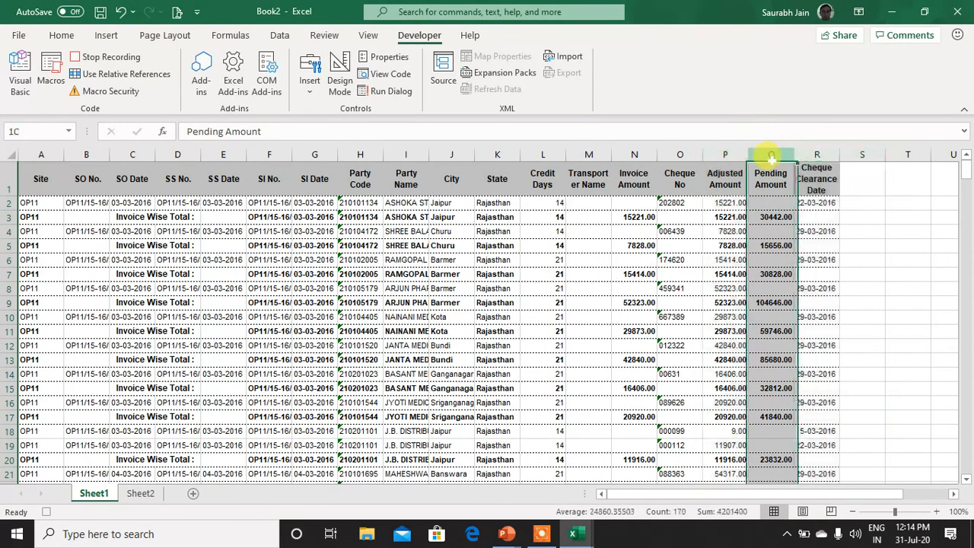
right_click(764, 201)
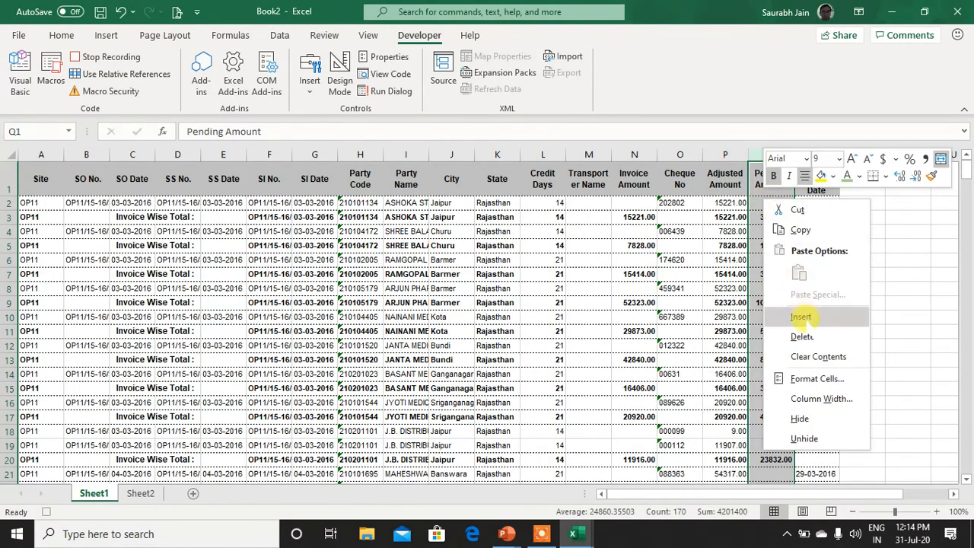
left_click(806, 329)
left_click(559, 331)
key("Up")
key("Up")
key("Up")
key("Up")
key("Up")
key("Up")
key("Up")
key("Up")
key("Left")
key("Left")
key("Left")
key("Left")
key("Left")
key("Left")
key("Left")
key("Left")
key("Left")
key("Left")
key("Left")
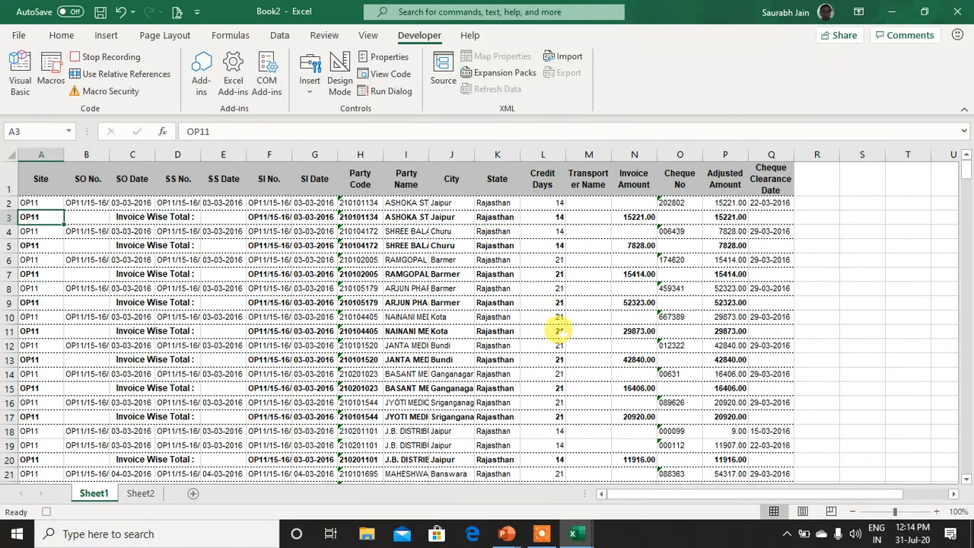
left_click(582, 356)
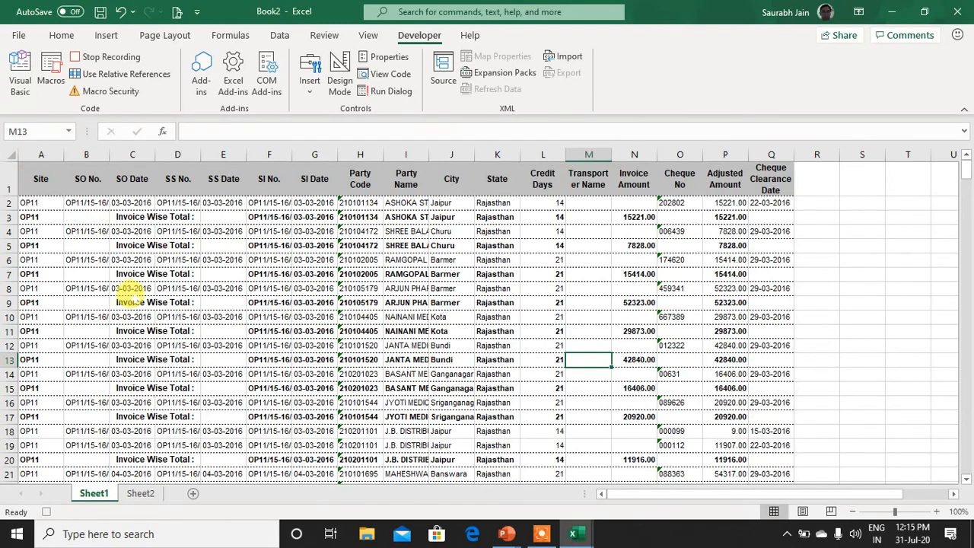
Step: Select the Invoice Wise Total cell in row 9 and stop recording the macro
left_click(131, 301)
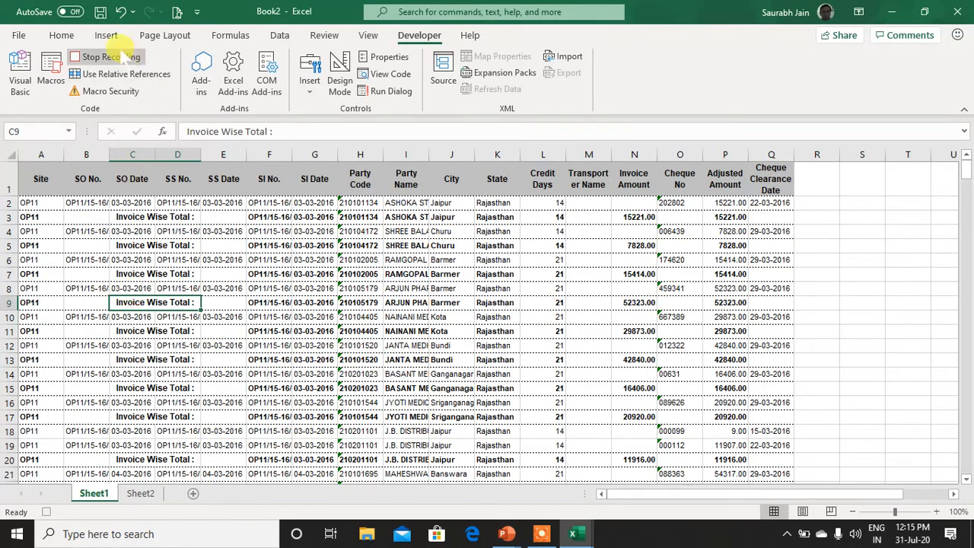
left_click(115, 57)
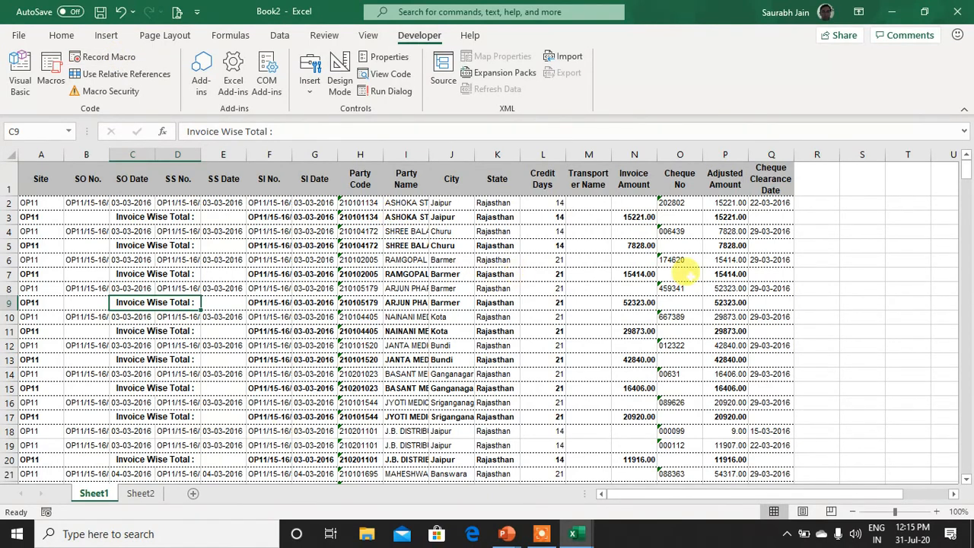
left_click(681, 273)
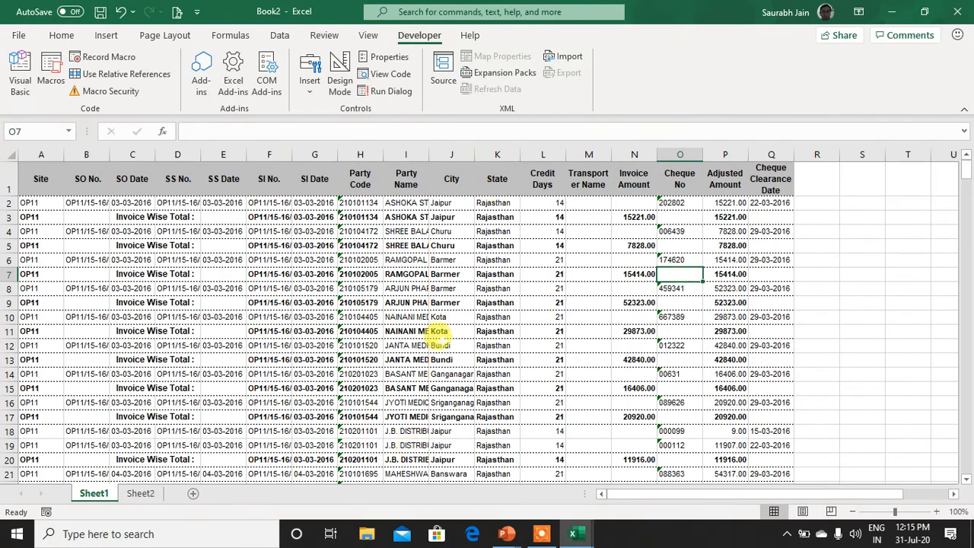
Step: Copy the entire uncleaned report from Sheet2 and paste it over all of Sheet1
left_click(140, 494)
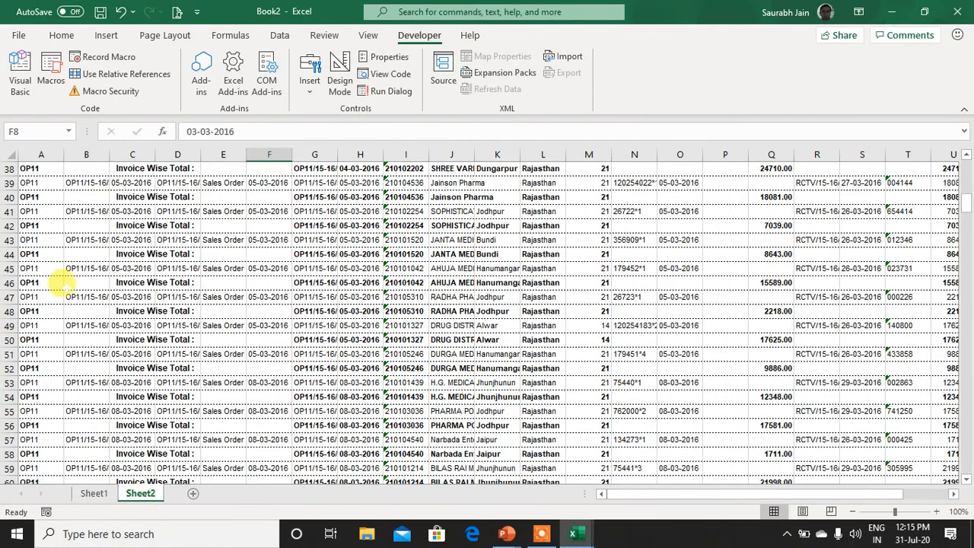
left_click(12, 154)
key("ctrl+c")
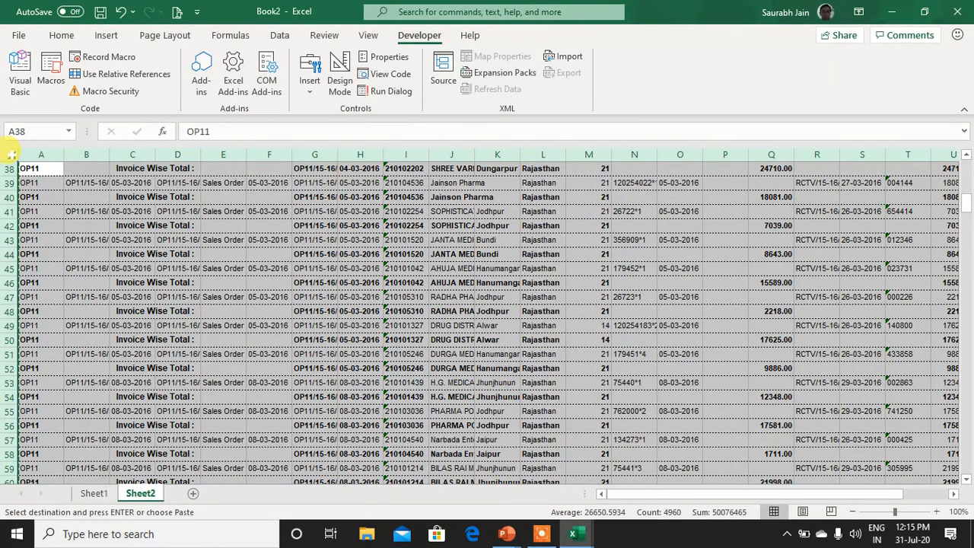
left_click(93, 494)
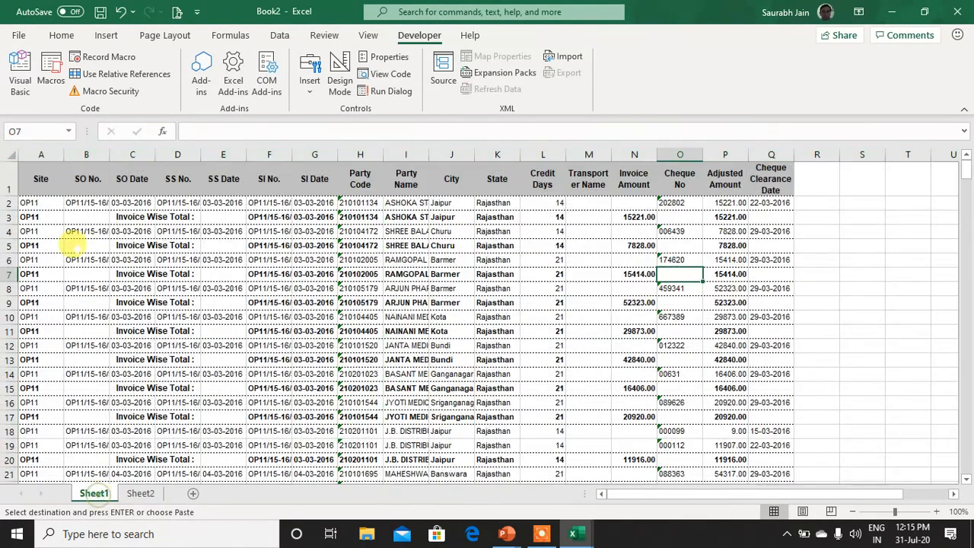
left_click(11, 155)
key("ctrl+v")
left_click(439, 399)
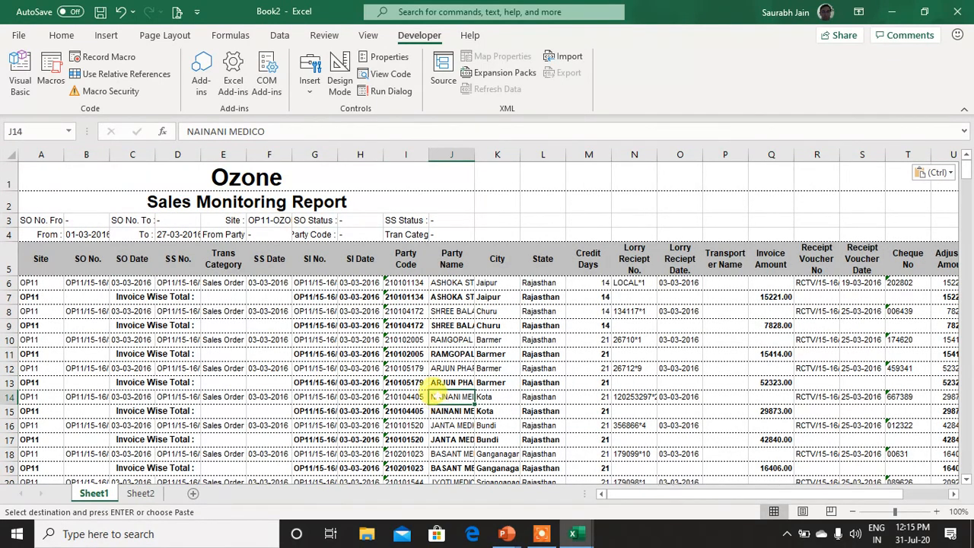
Step: Run the clean_data_ex macro on Sheet1
left_click(51, 76)
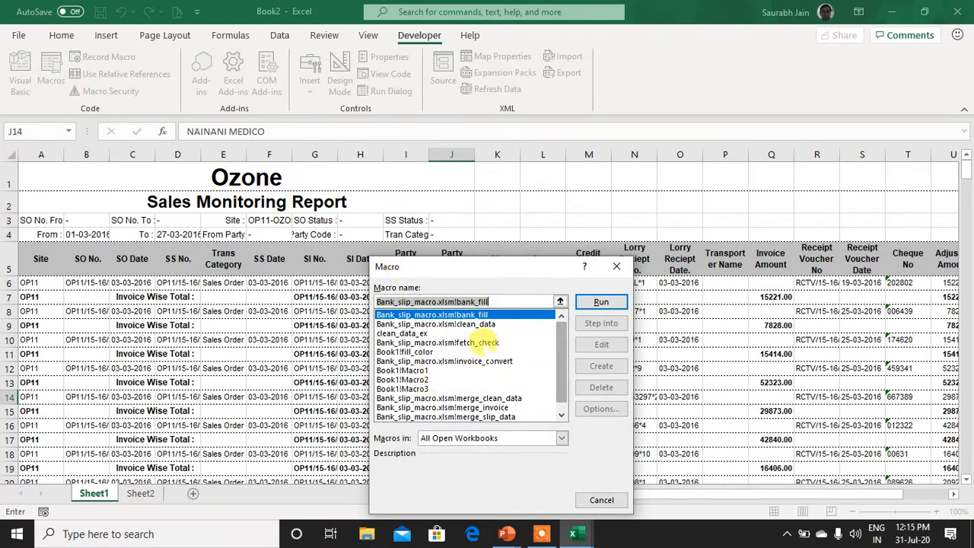
left_click(422, 333)
left_click(601, 302)
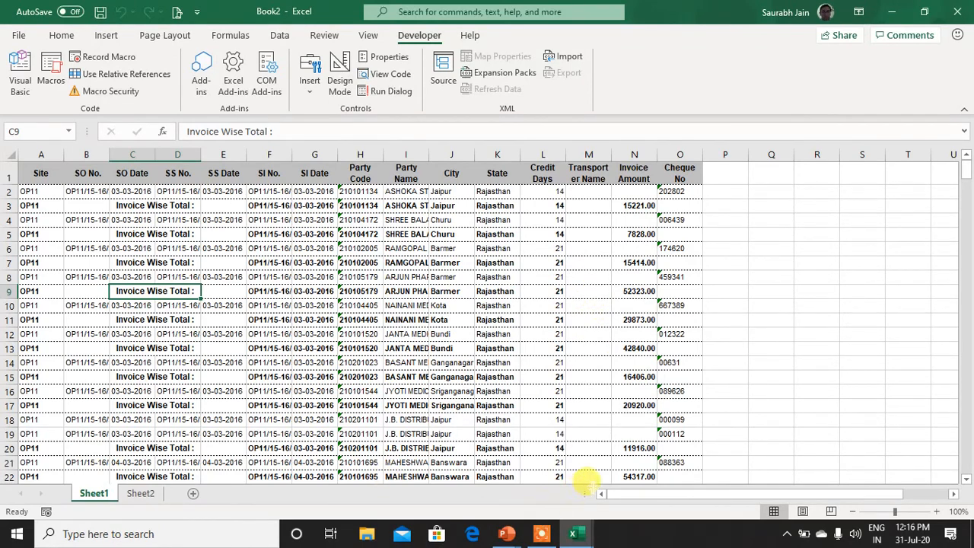
left_click(664, 362)
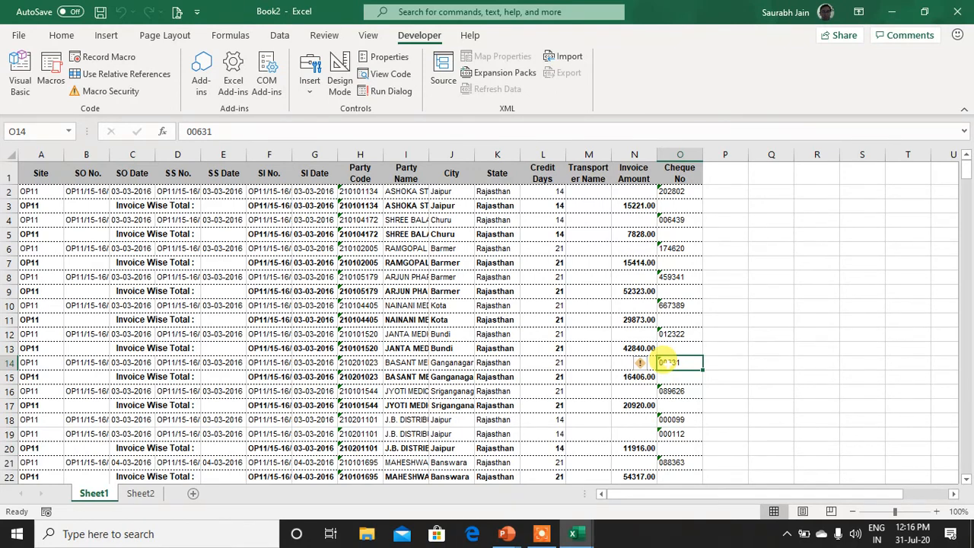
Step: Close the Book2, Bank_slip_macro and Book1 workbooks without saving their changes
left_click(963, 14)
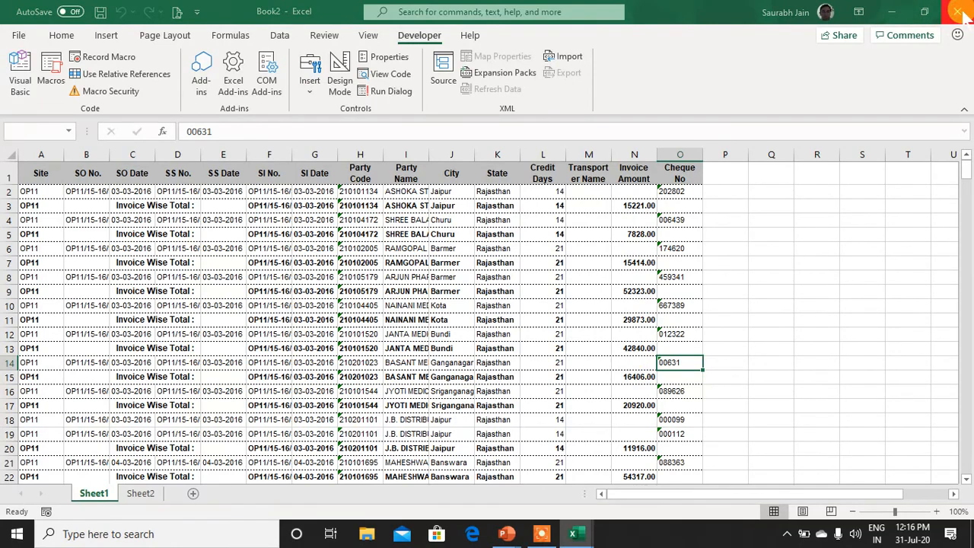
left_click(548, 352)
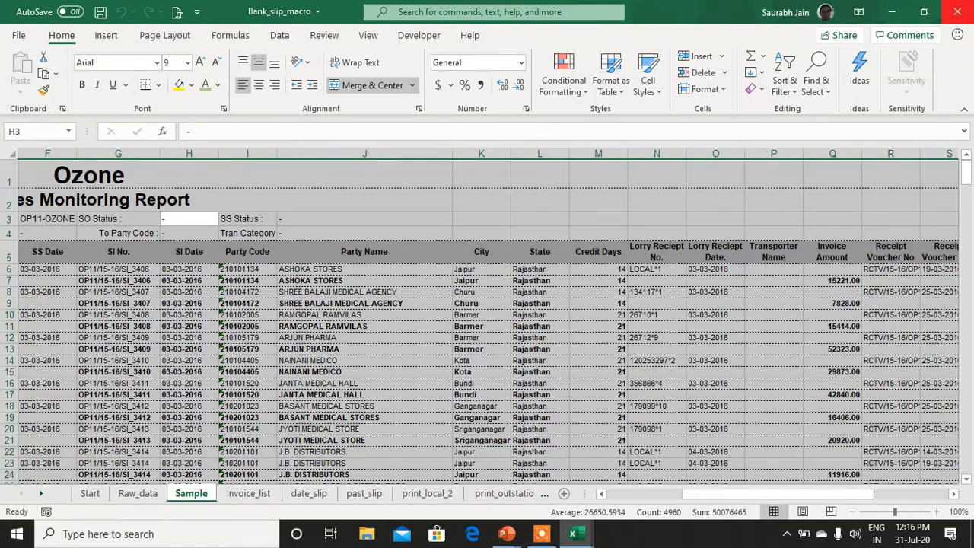
left_click(961, 12)
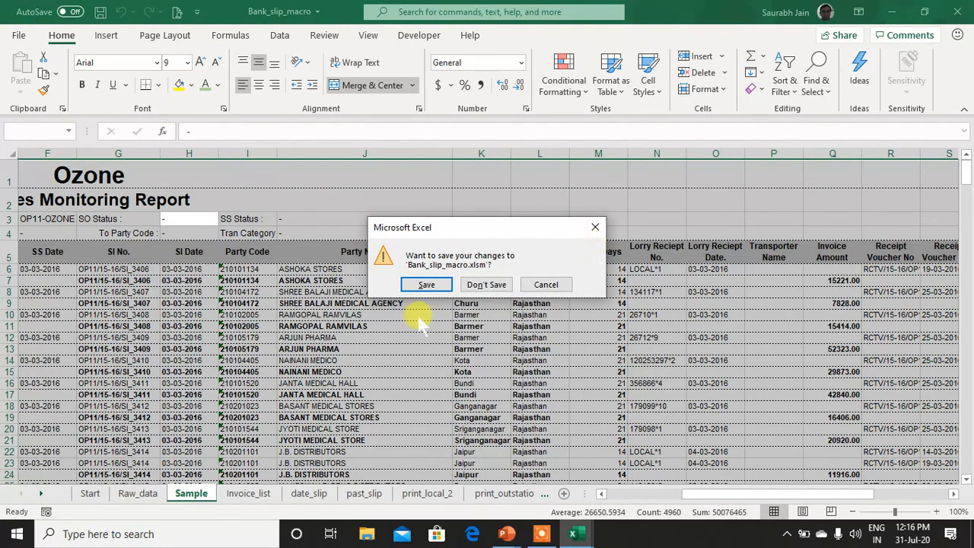
left_click(488, 285)
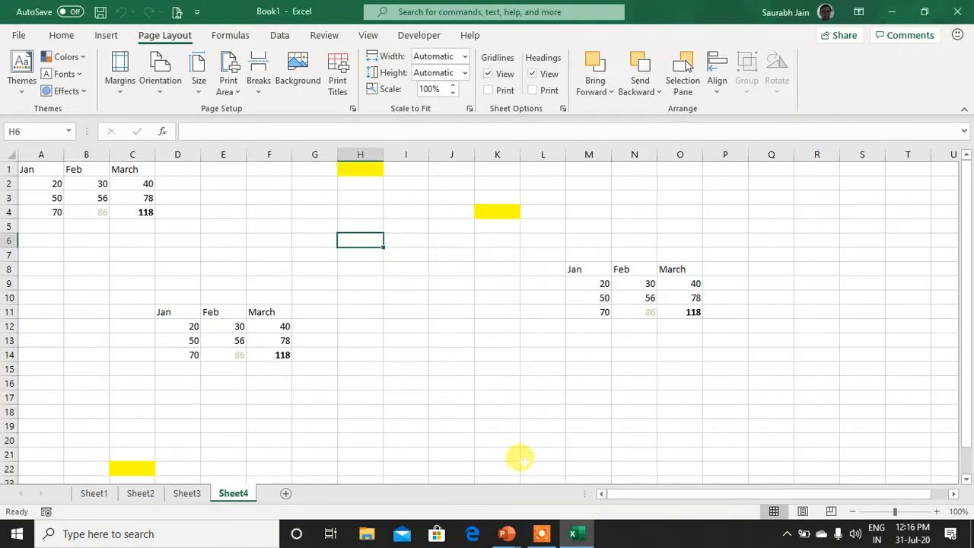
left_click(958, 11)
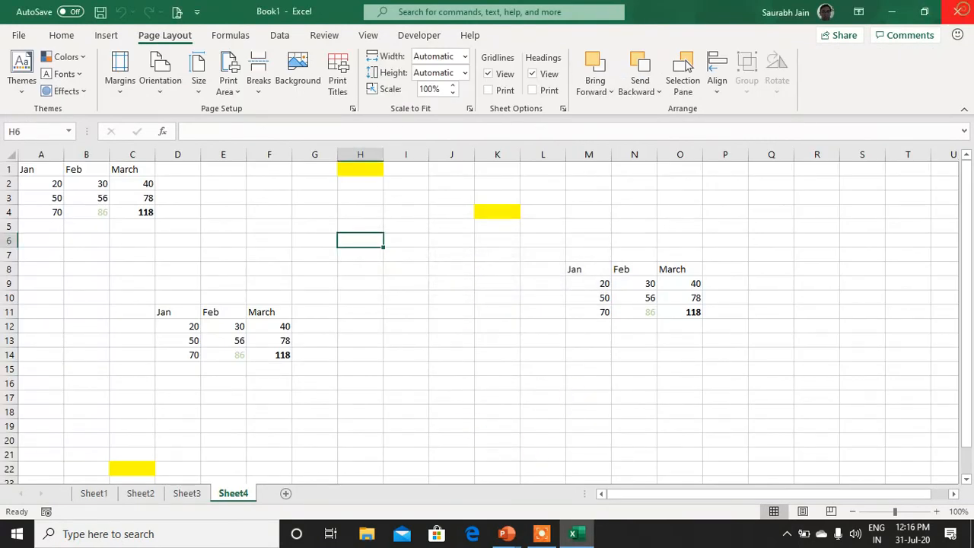
left_click(554, 349)
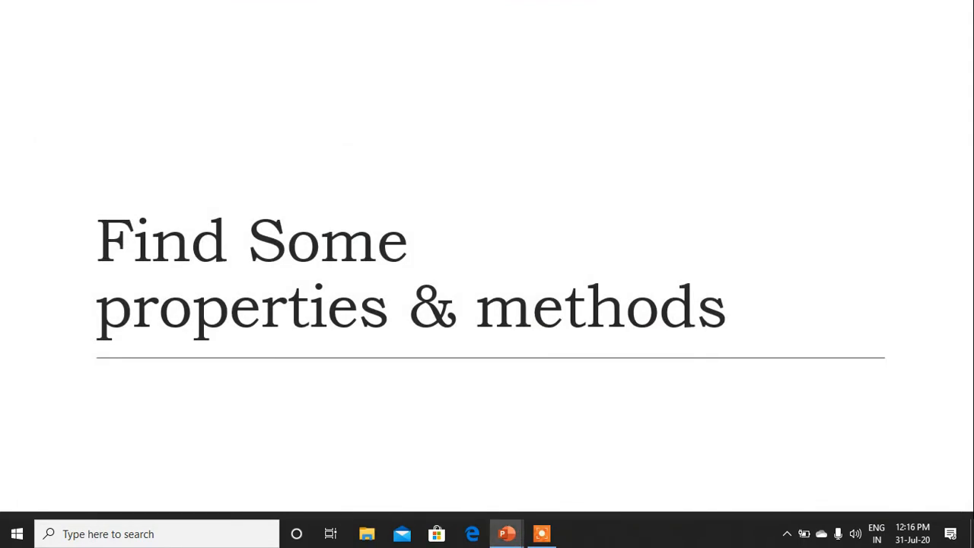
key("Right")
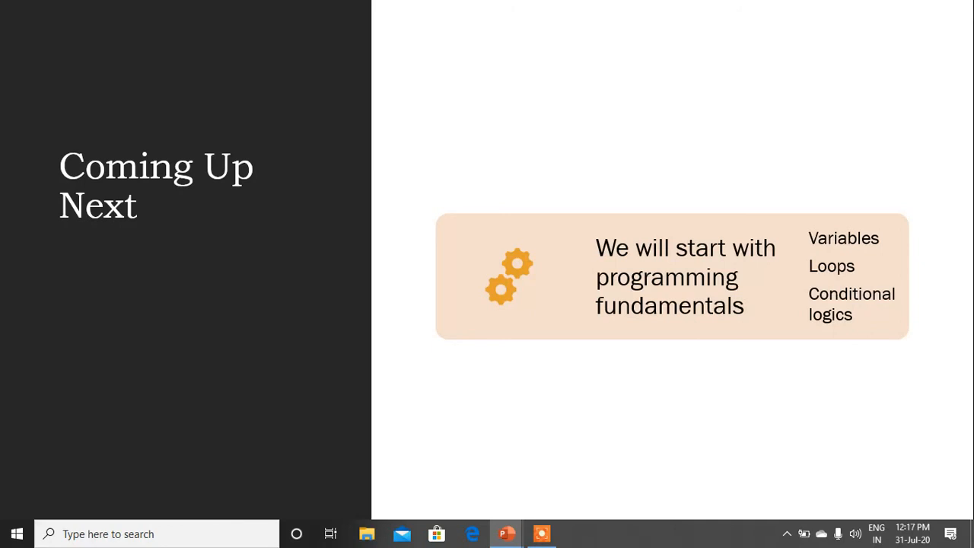
key("Right")
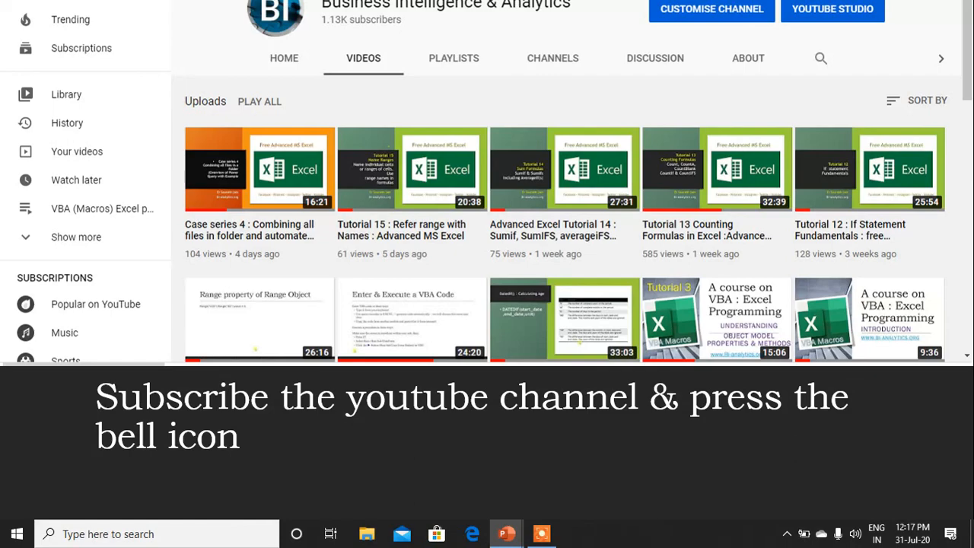
key("Right")
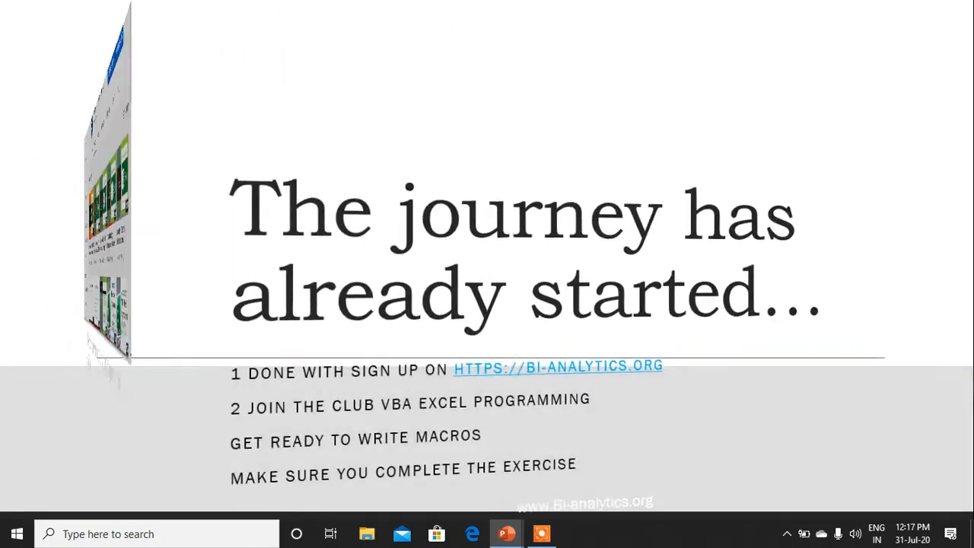